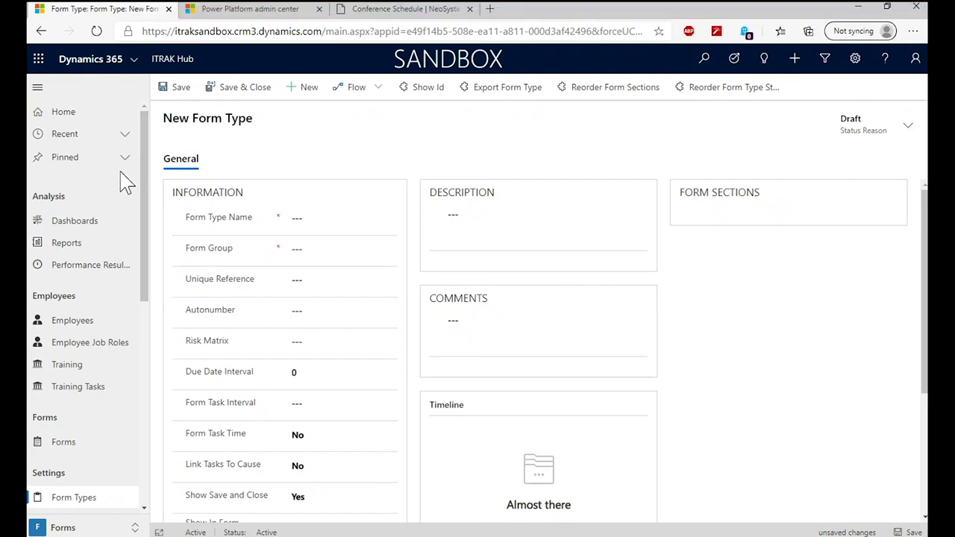
- Collapse and re-expand the site navigation, and look through the entries of the Forms area
left_click(39, 90)
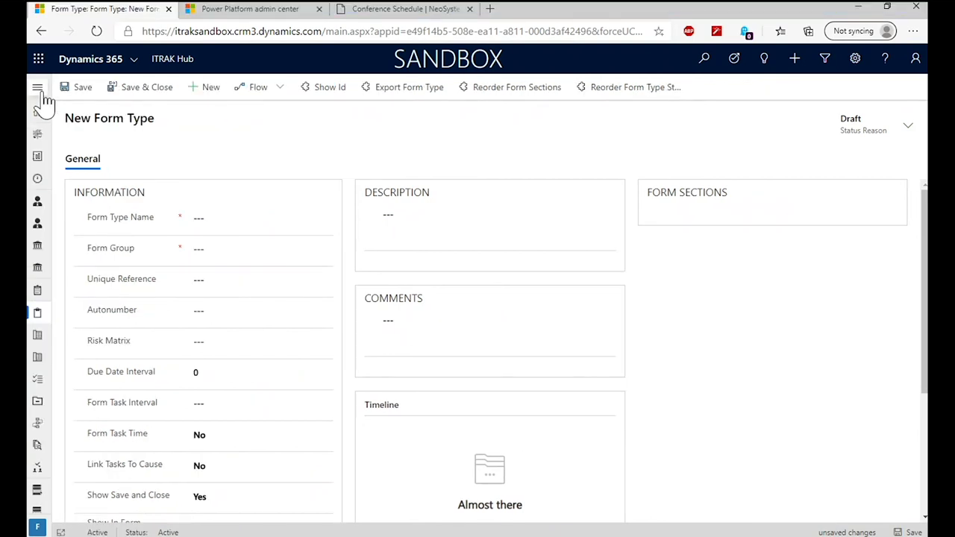
left_click(42, 97)
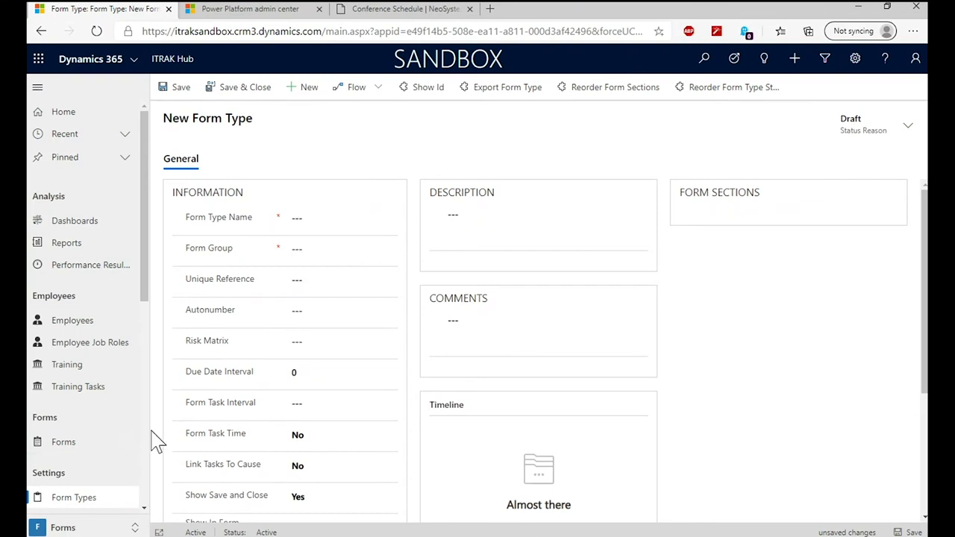
scroll(147, 288, "down", 1)
left_click_drag(147, 287, 146, 473)
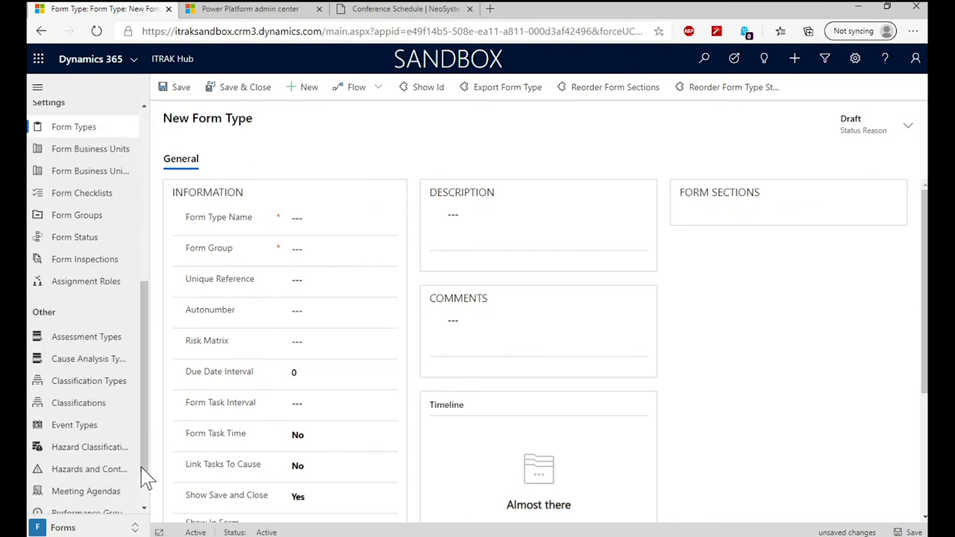
- Switch the navigation to the Training area and dismiss the unsaved changes prompt without saving or discarding
left_click(135, 528)
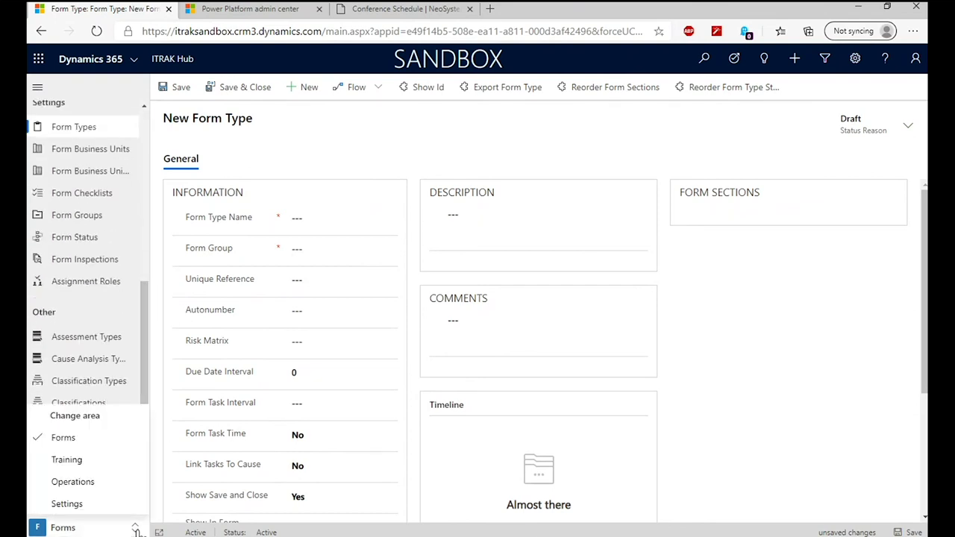
left_click(88, 461)
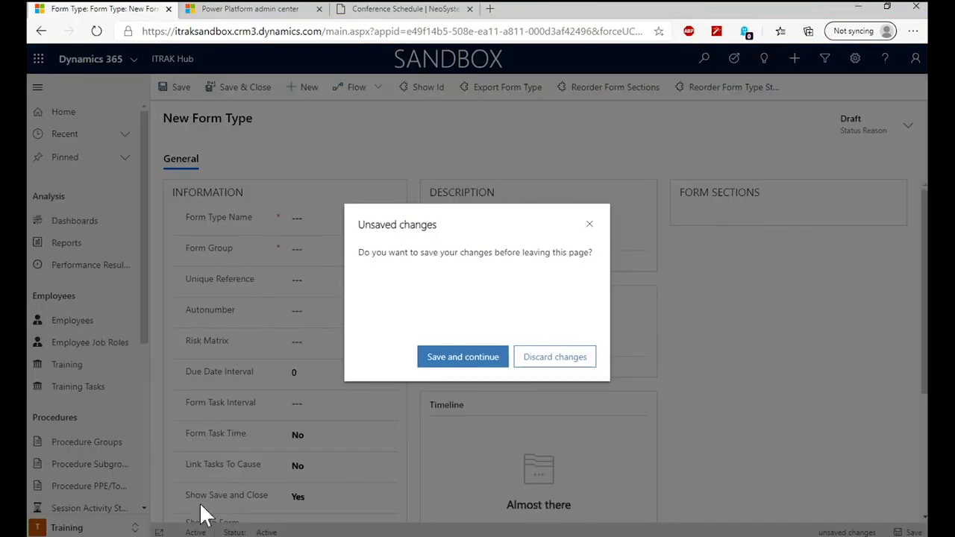
left_click(590, 226)
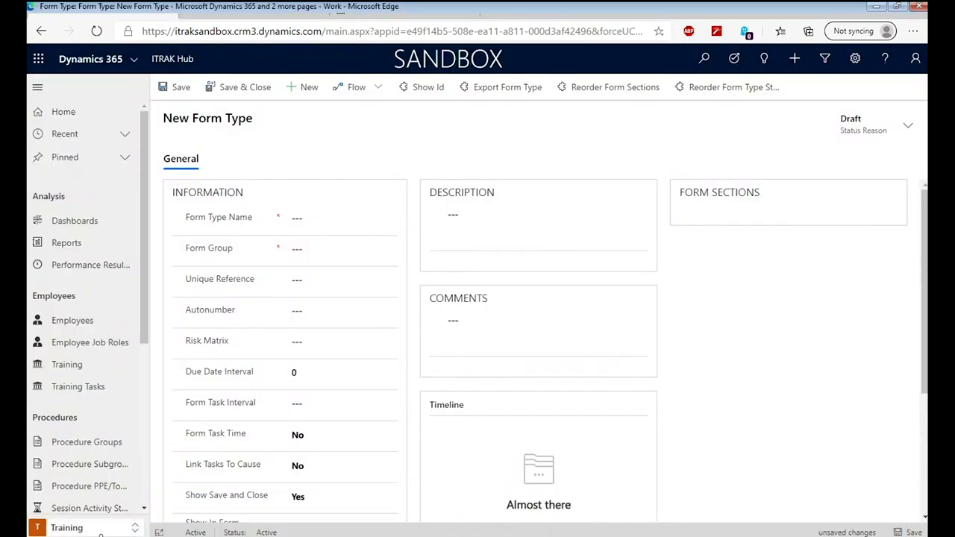
- Switch the navigation to the Operations area, choosing to save and continue, and look through its entries
left_click(136, 528)
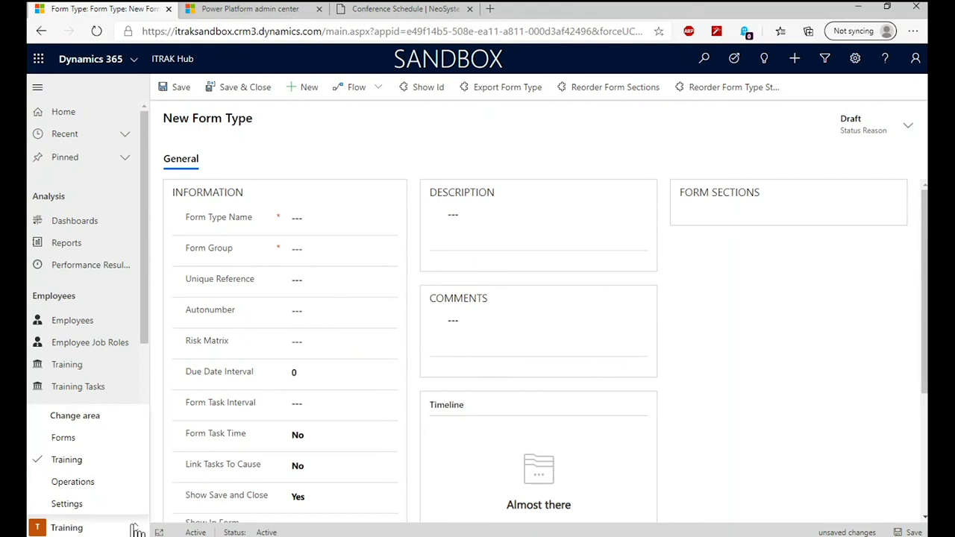
left_click(93, 482)
left_click(458, 361)
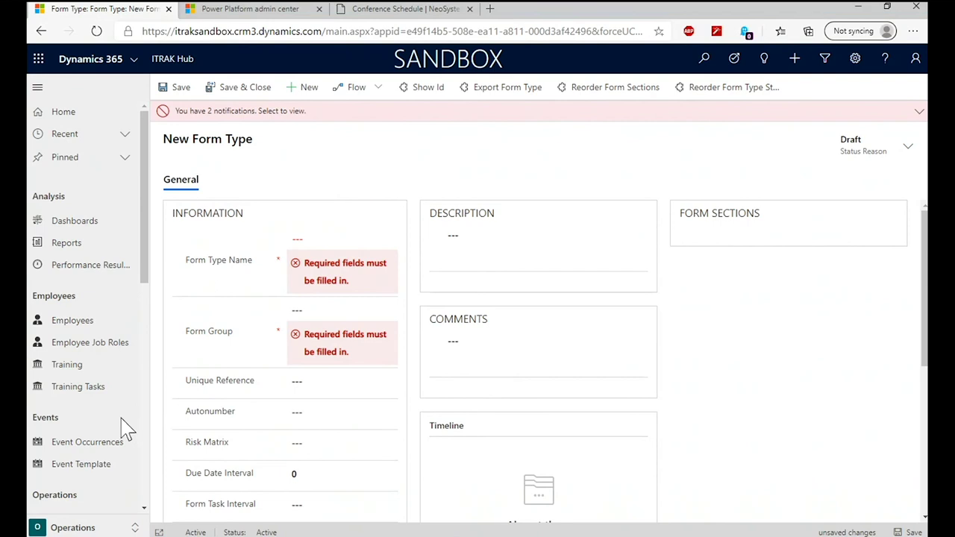
scroll(119, 277, "down", 2)
scroll(107, 326, "down", 8)
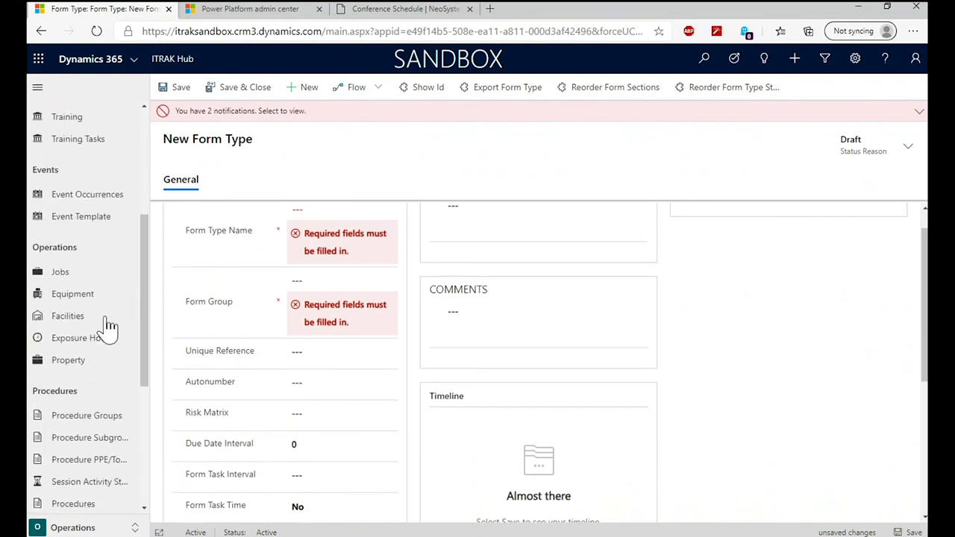
scroll(108, 327, "up", 4)
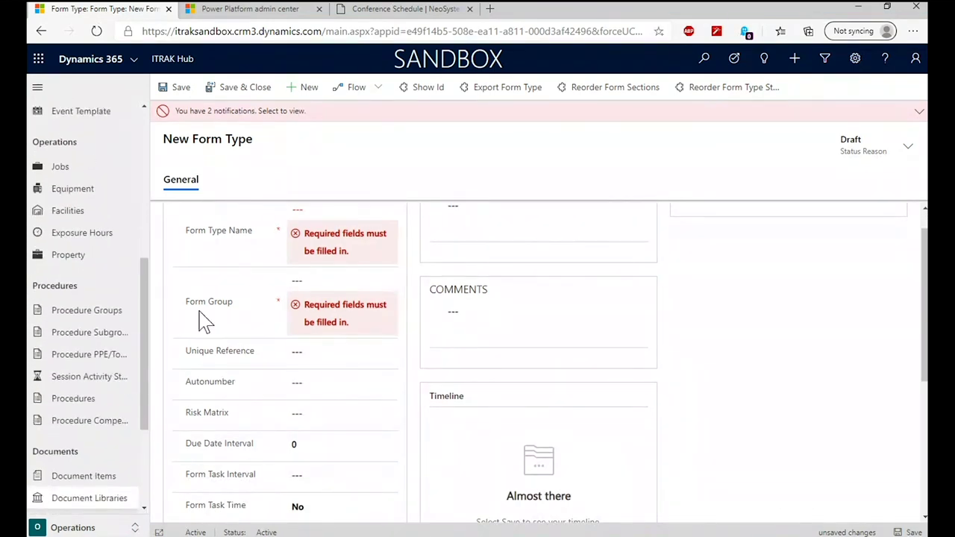
scroll(447, 317, "up", 1)
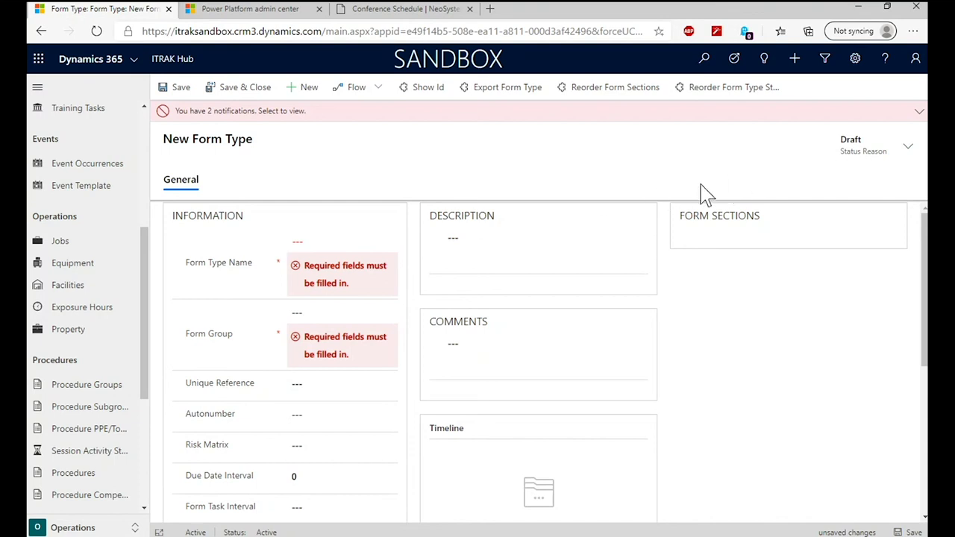
- Restore the browser window to a narrower size to check the form's responsive layout, and maximize it again
left_click(888, 9)
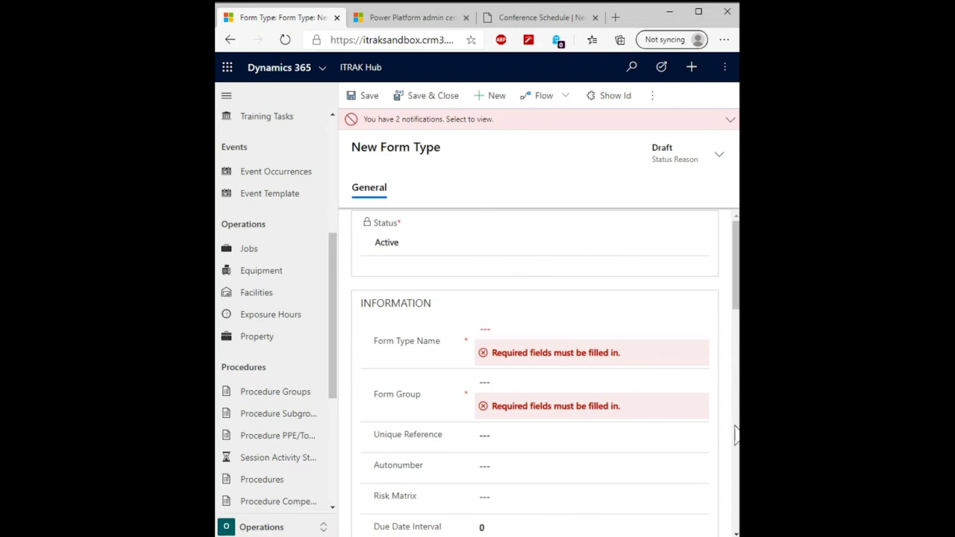
left_click_drag(736, 302, 697, 70)
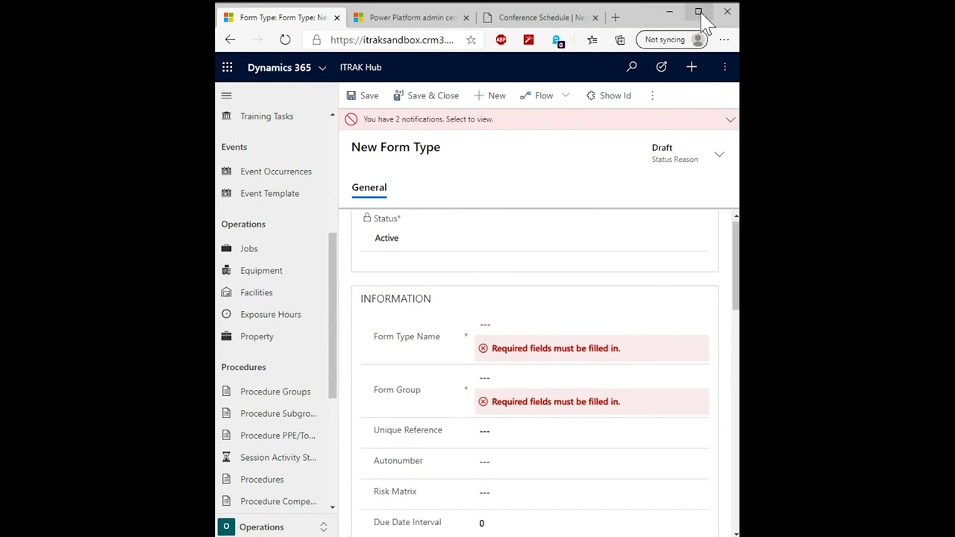
left_click(707, 15)
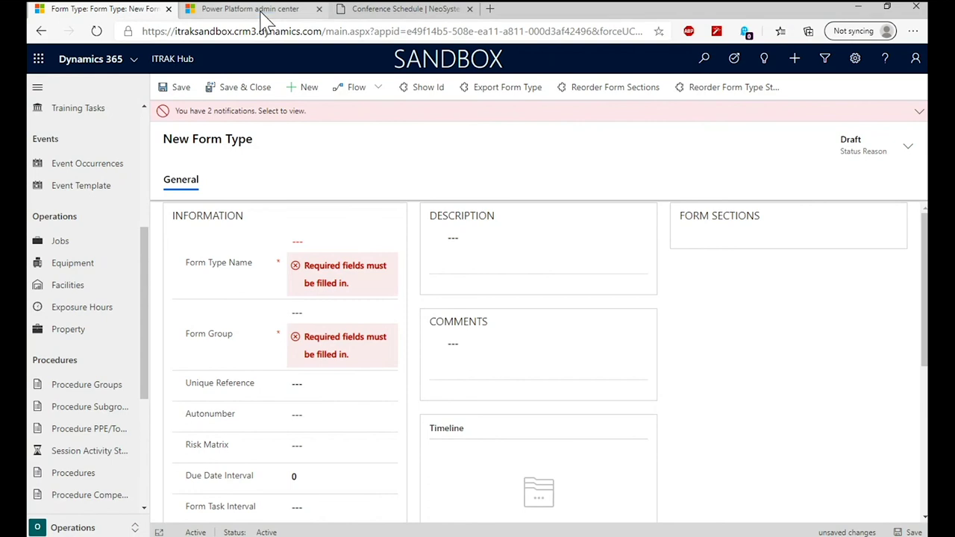
- Switch to the Power Platform admin center and open the storage capacity details of the NeoSystems Inc. environment
left_click(261, 10)
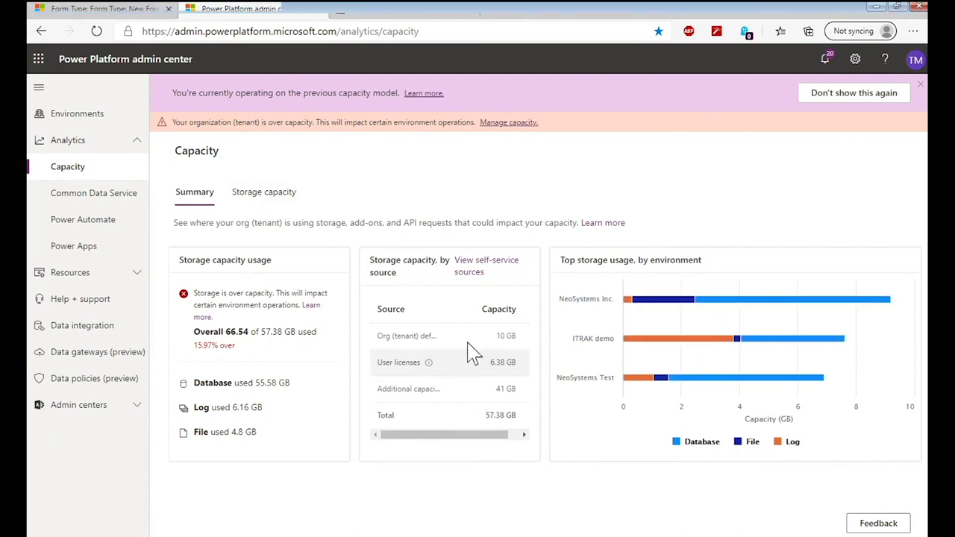
left_click(270, 206)
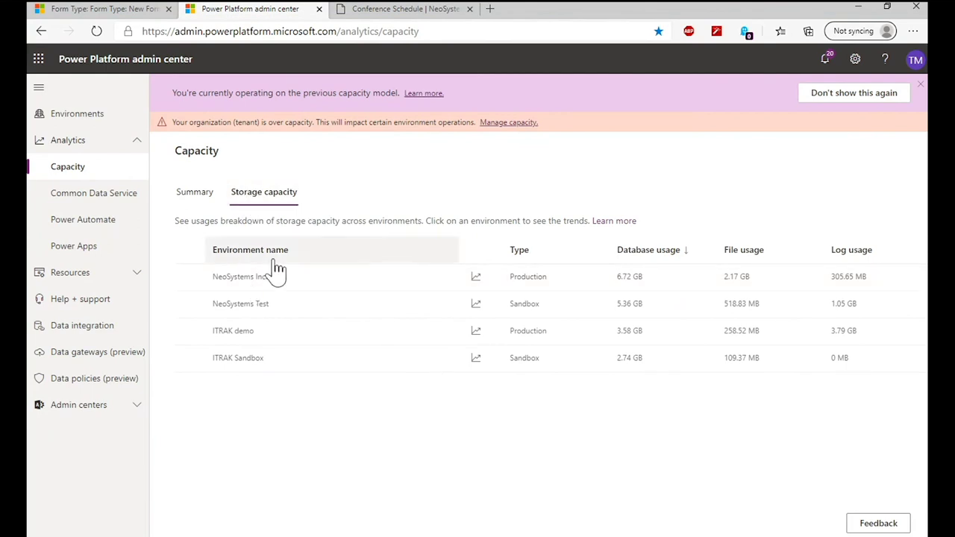
left_click(475, 281)
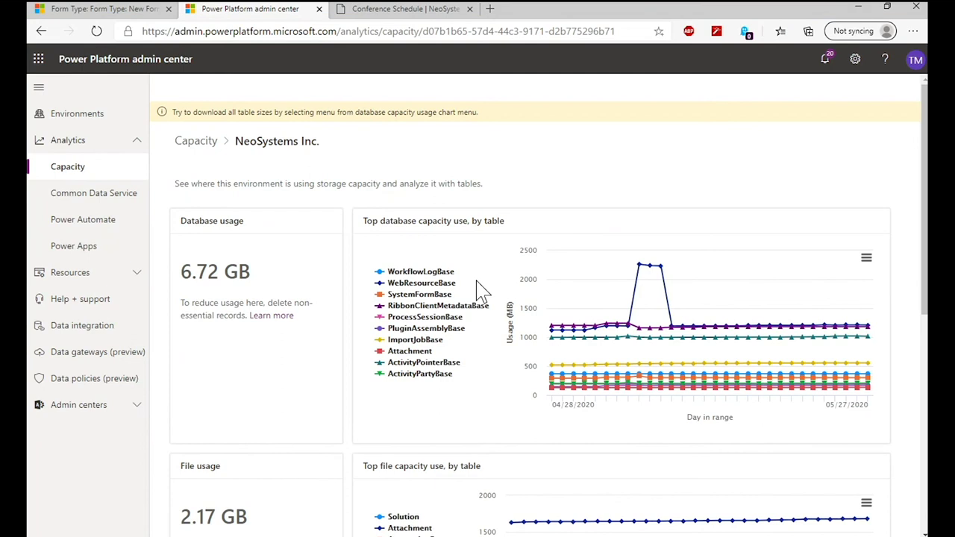
- Examine the environment's database, file and log usage by table, including the database chart's download options
scroll(481, 289, "down", 1)
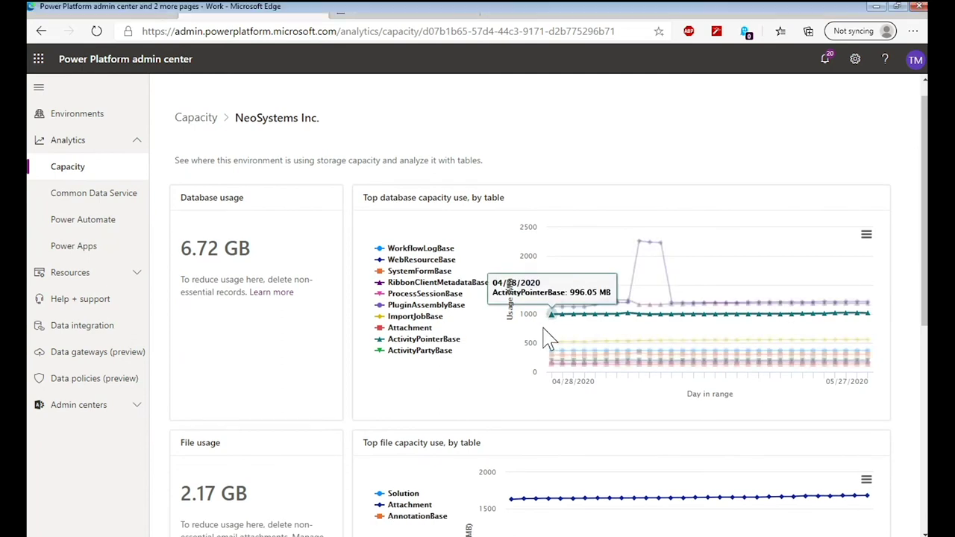
mouse_move(551, 340)
scroll(556, 351, "down", 1)
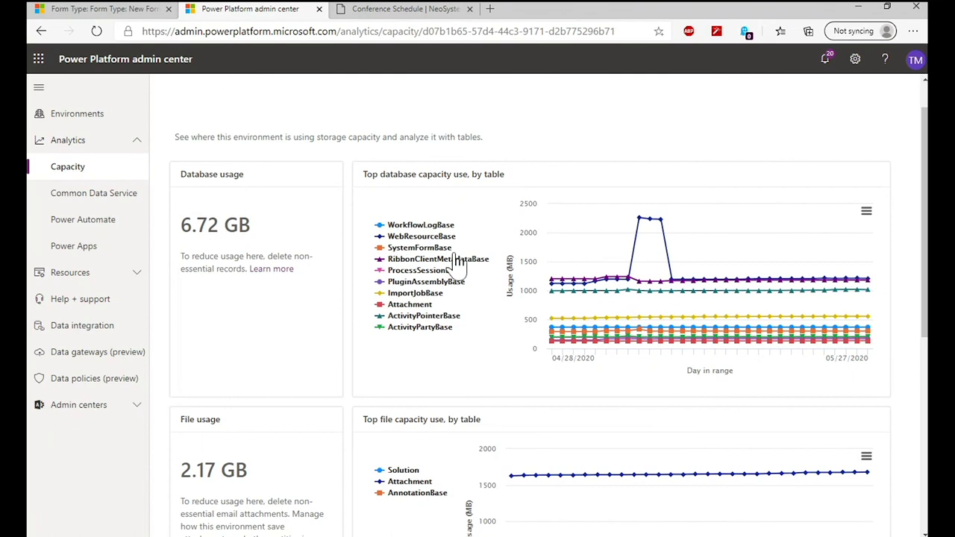
mouse_move(670, 357)
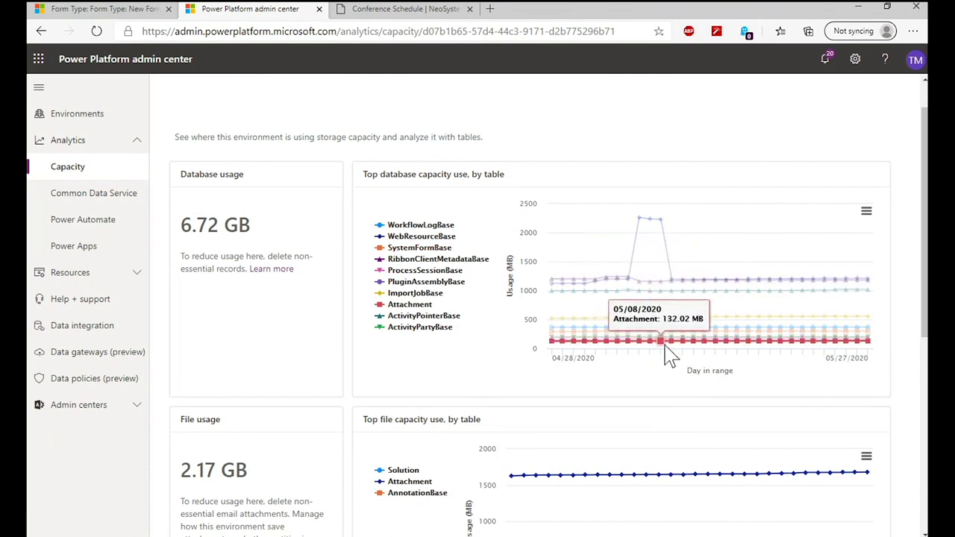
scroll(315, 314, "down", 4)
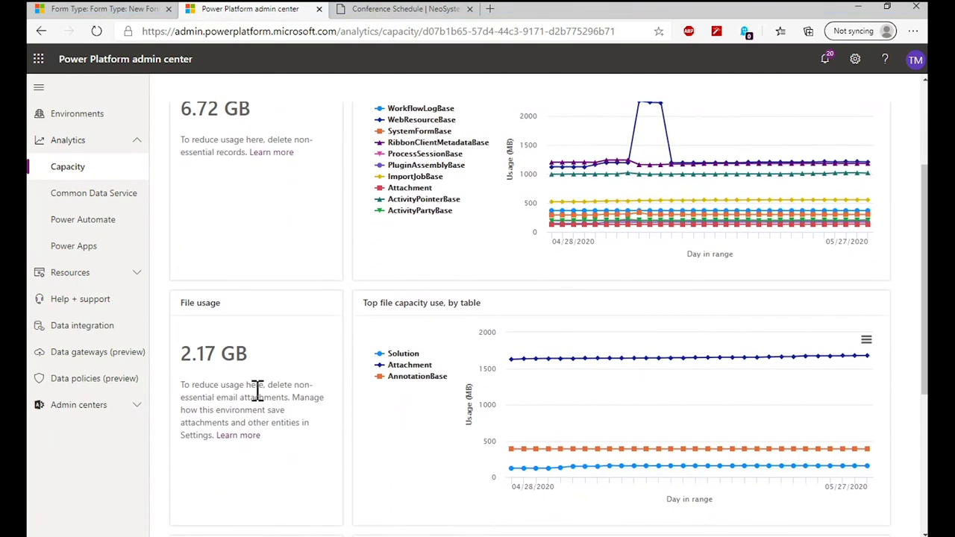
scroll(554, 362, "down", 3)
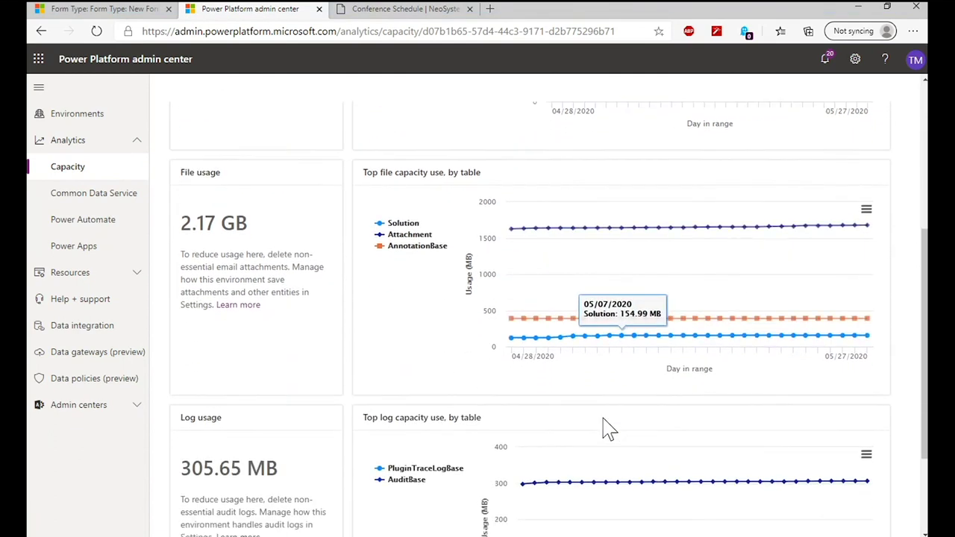
scroll(589, 426, "down", 3)
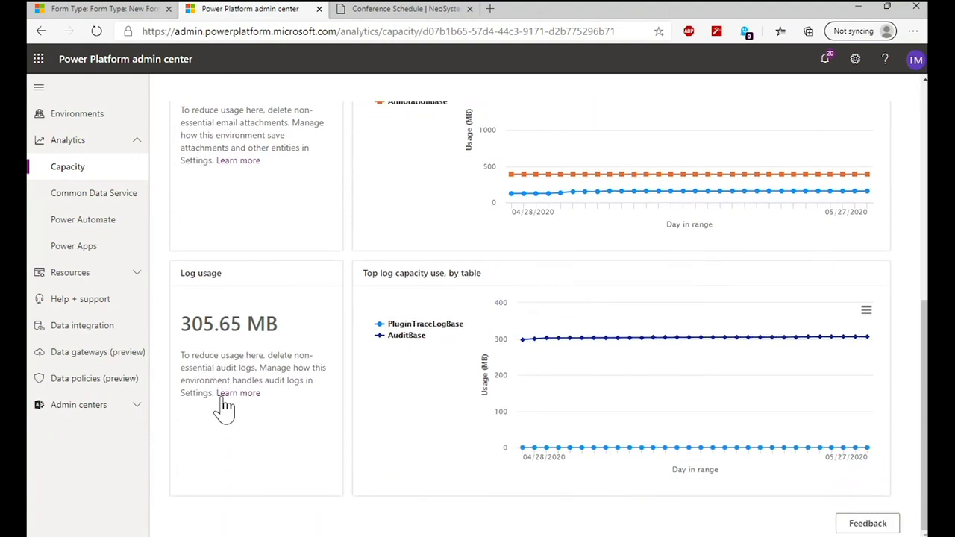
scroll(223, 406, "up", 10)
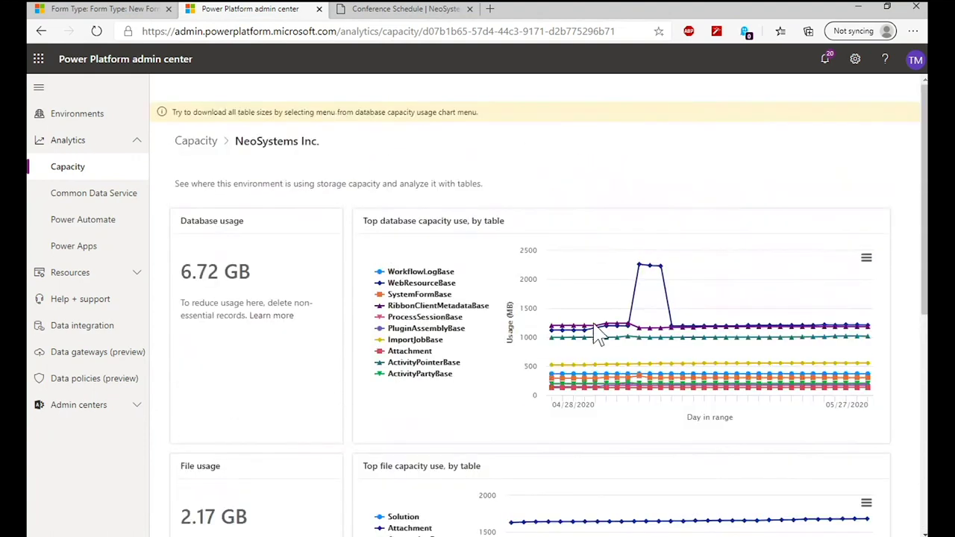
left_click(866, 259)
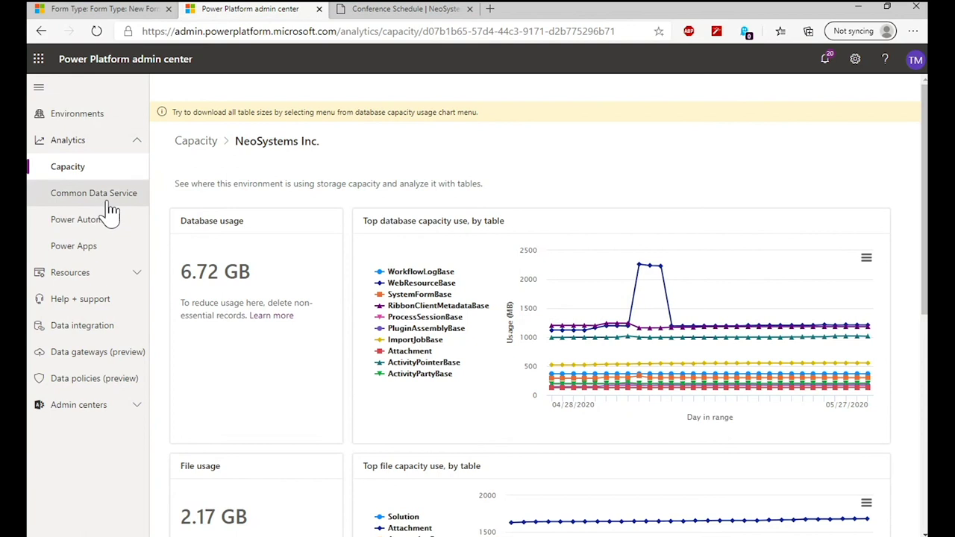
- Show the environments list, check the actions available for ITRAK demo, and open that environment's details
left_click(87, 125)
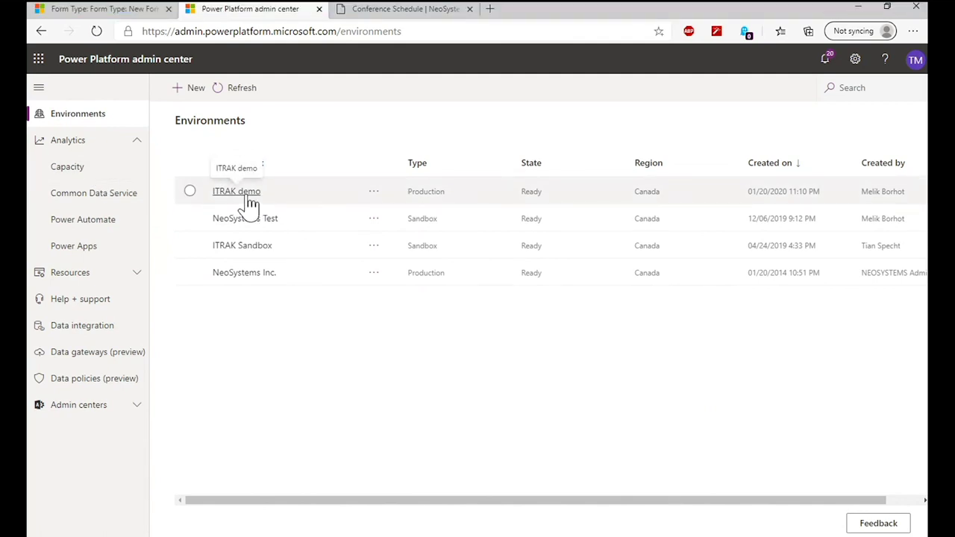
left_click(372, 195)
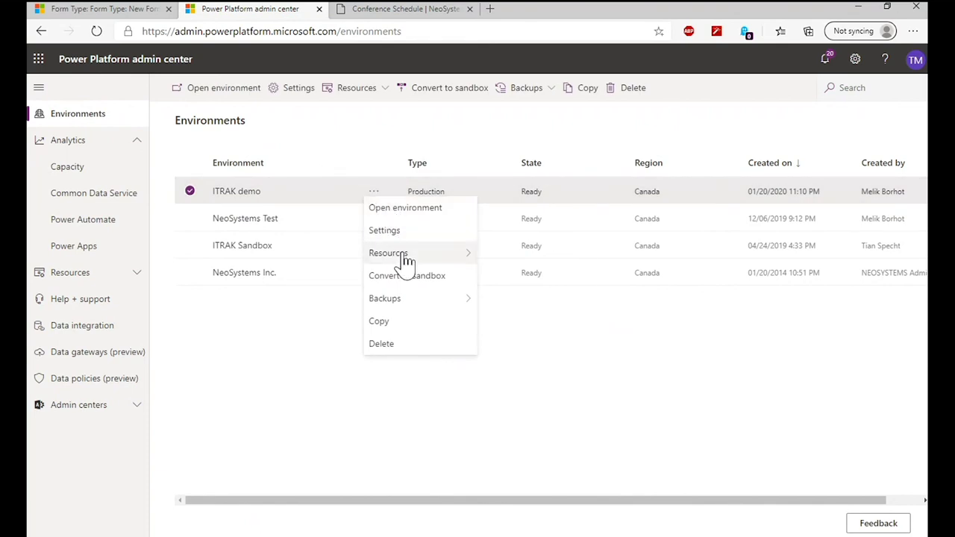
mouse_move(406, 261)
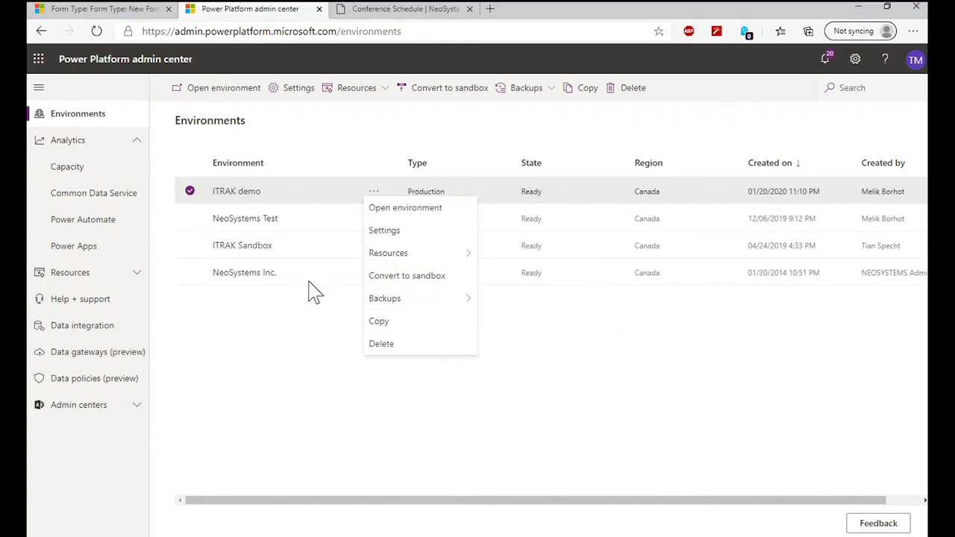
left_click(246, 193)
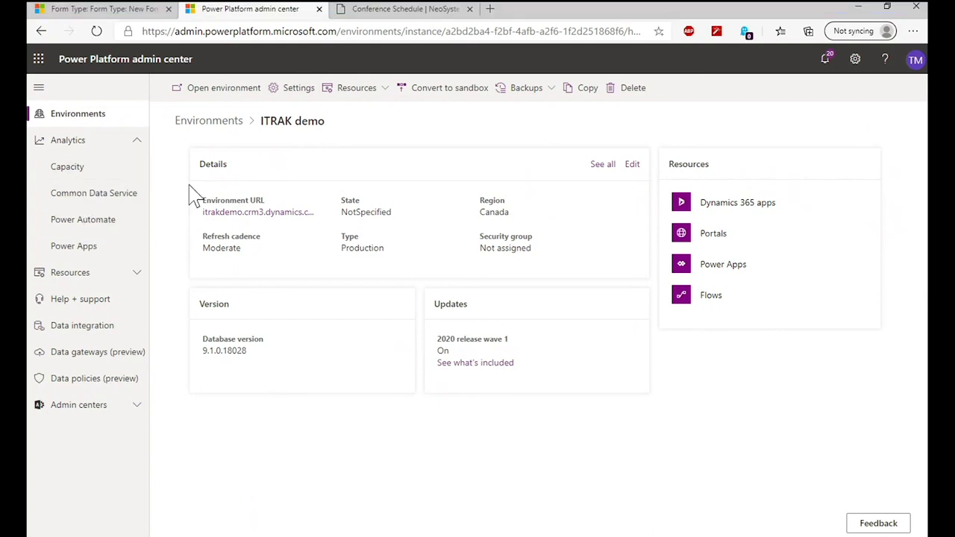
- Open the Common Data Service analytics in a new browser tab and switch to it
right_click(79, 193)
left_click(105, 205)
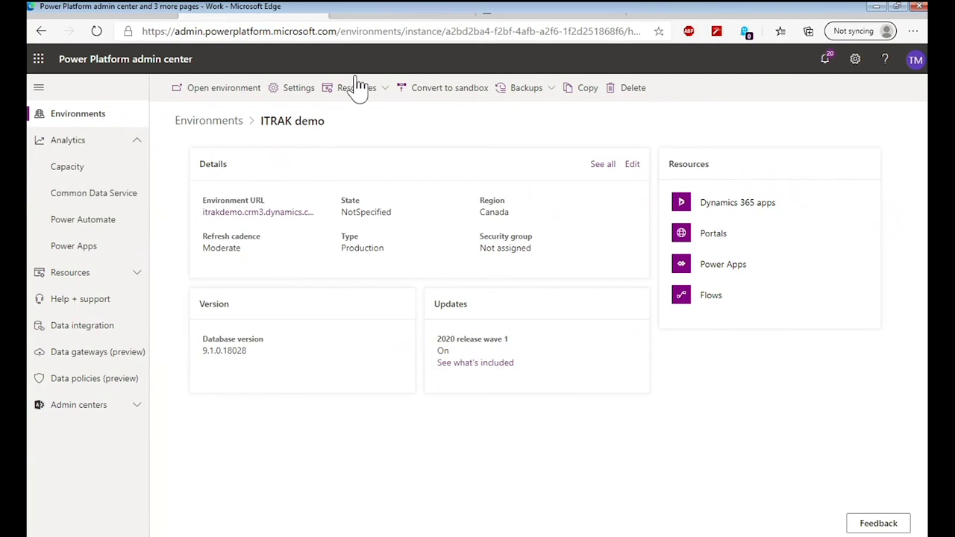
left_click(395, 9)
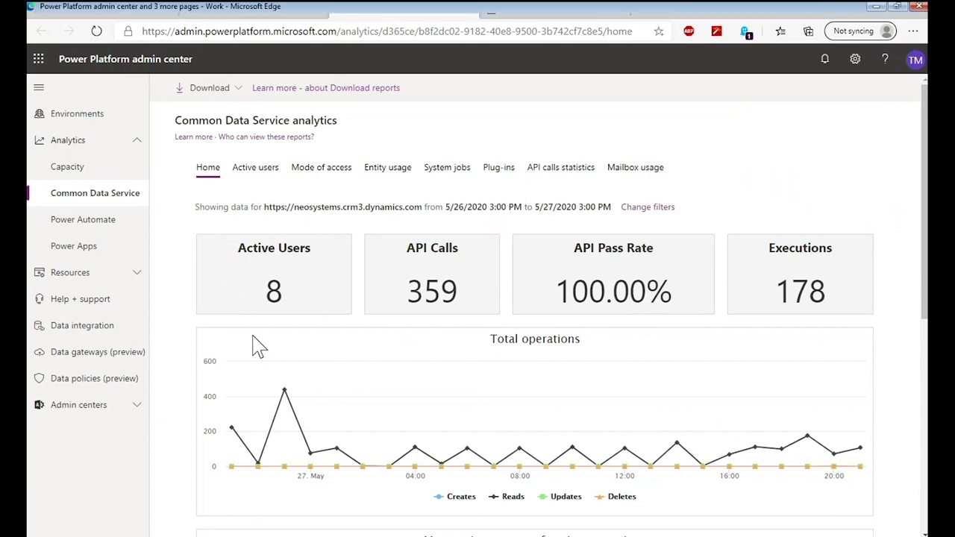
- Examine the total operations, most active users and top plug-in failures in the Common Data Service analytics overview
scroll(259, 344, "down", 2)
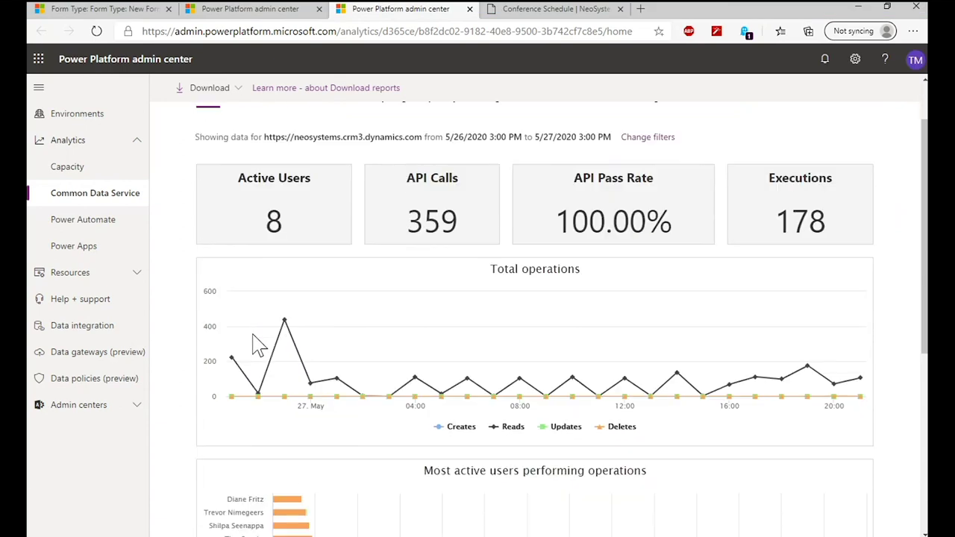
scroll(258, 345, "down", 3)
scroll(257, 345, "down", 1)
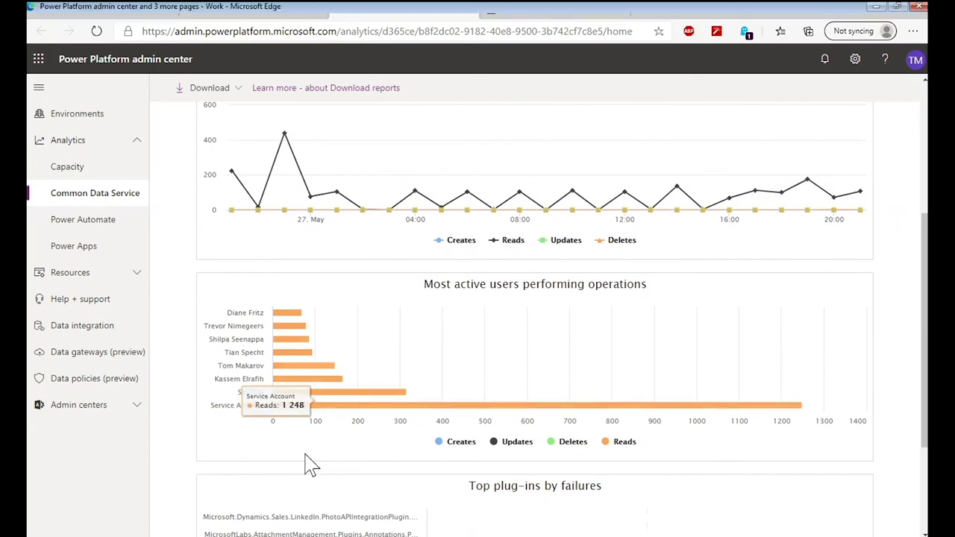
scroll(311, 466, "down", 4)
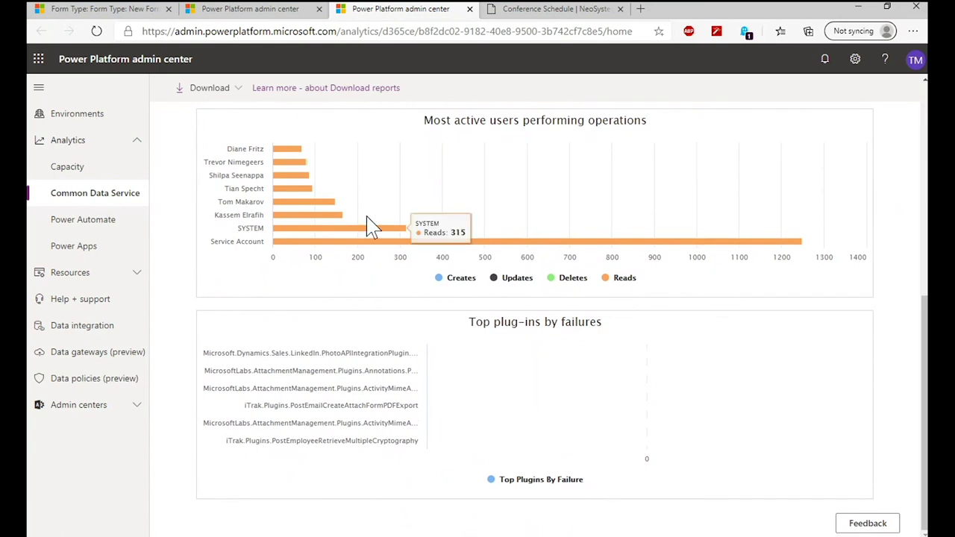
scroll(368, 225, "up", 10)
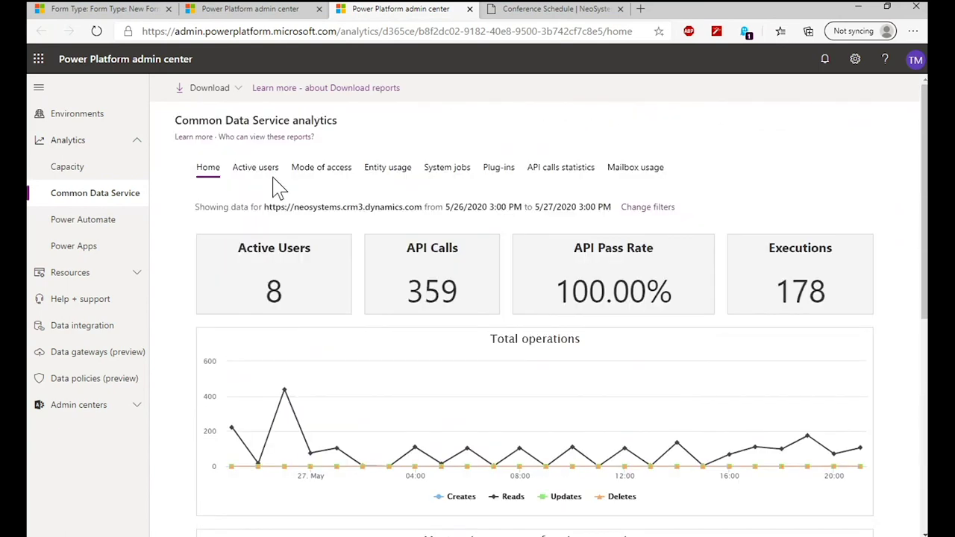
- Examine the Active users report in the Common Data Service analytics, including most active users and total operations
left_click(255, 171)
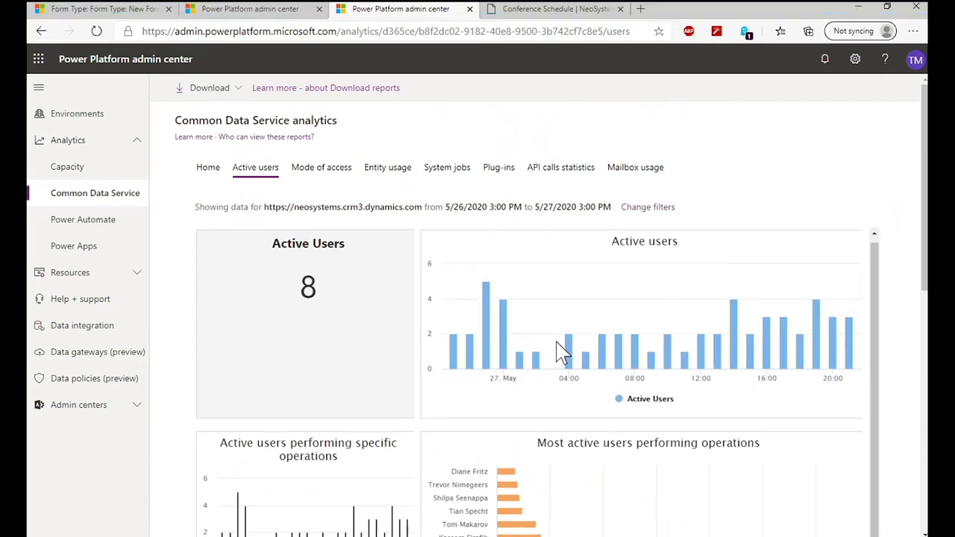
scroll(556, 366, "down", 1)
scroll(544, 380, "down", 4)
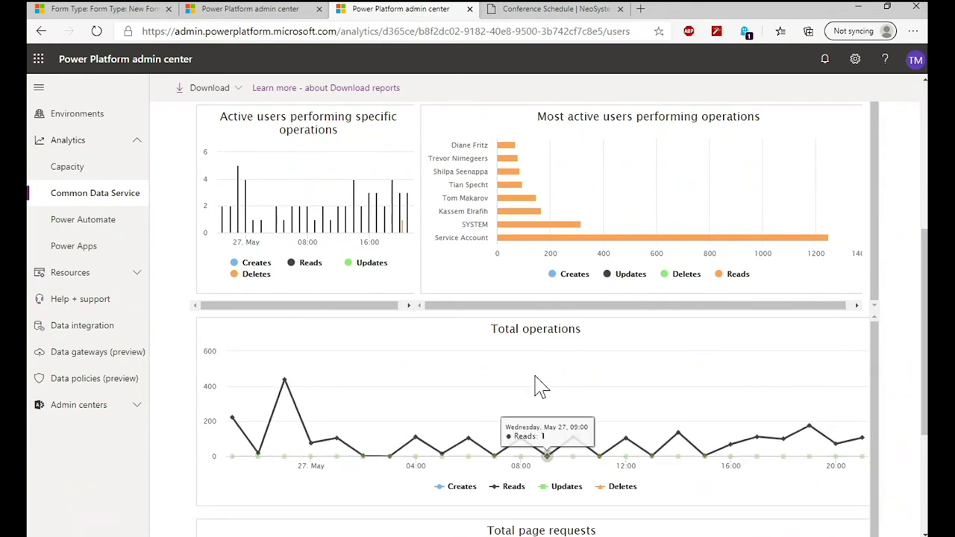
scroll(534, 186, "up", 2)
scroll(535, 187, "up", 3)
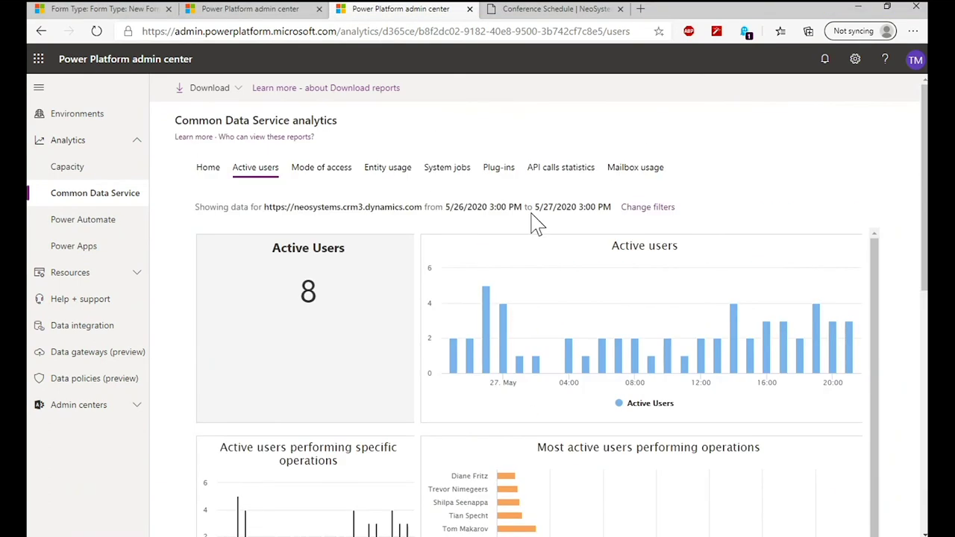
- Examine the Mode of access report's charts of active users by OS, device type, browser, security role, business unit and entities
left_click(335, 172)
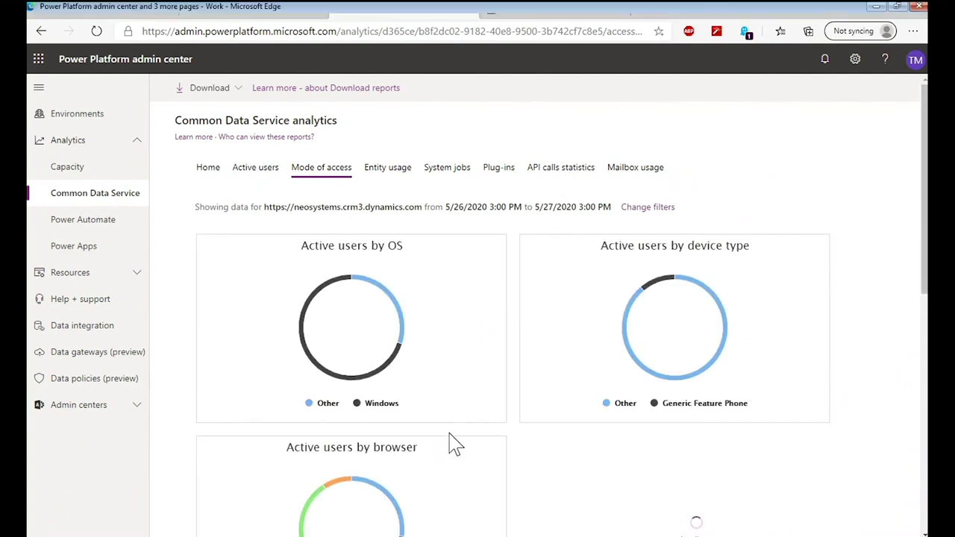
scroll(804, 362, "down", 3)
scroll(802, 380, "down", 4)
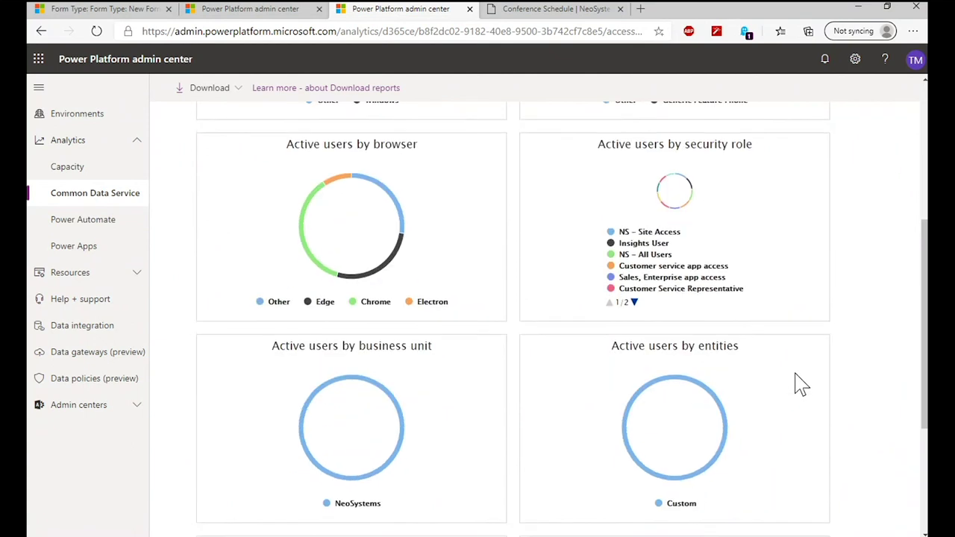
scroll(799, 383, "up", 3)
scroll(801, 384, "up", 4)
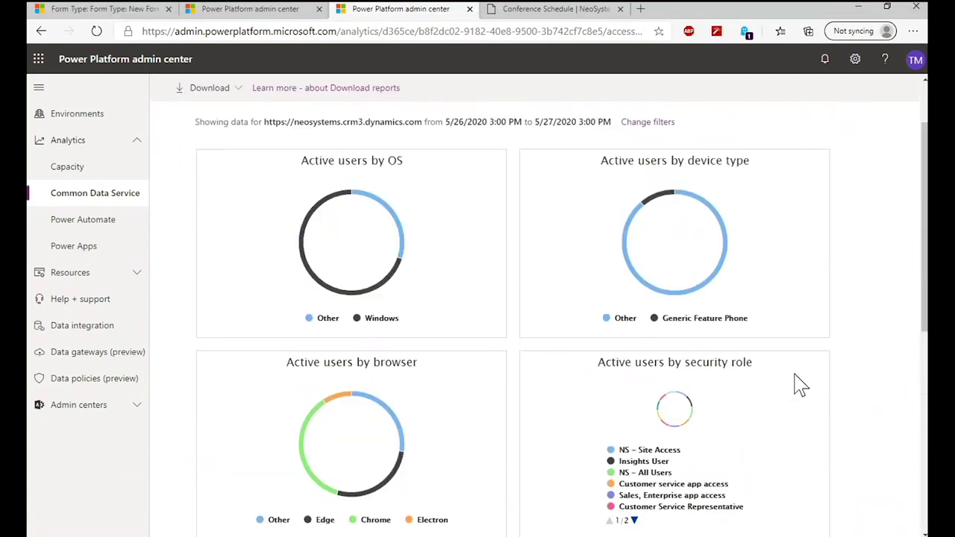
- Examine the most used custom and out-of-the-box entities in the Entity usage report
left_click(388, 170)
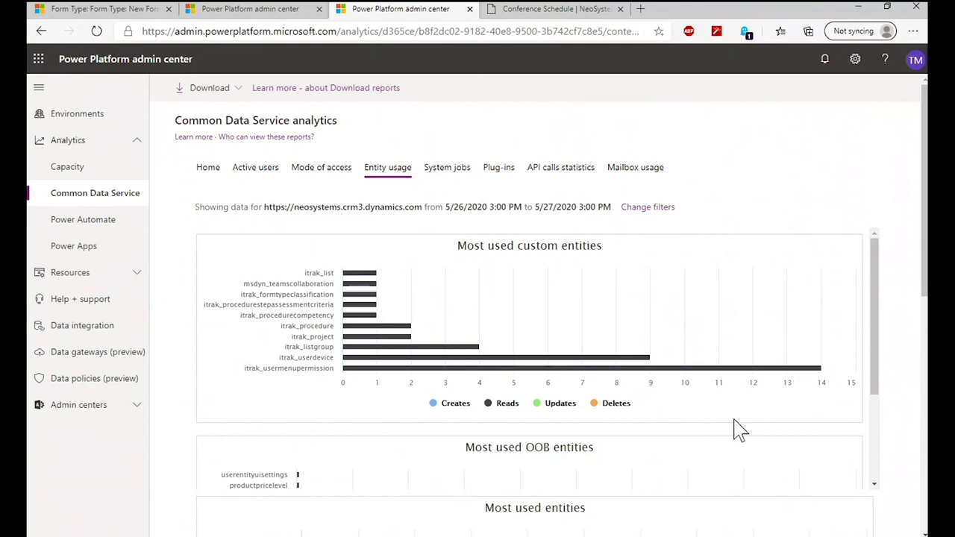
scroll(739, 431, "down", 3)
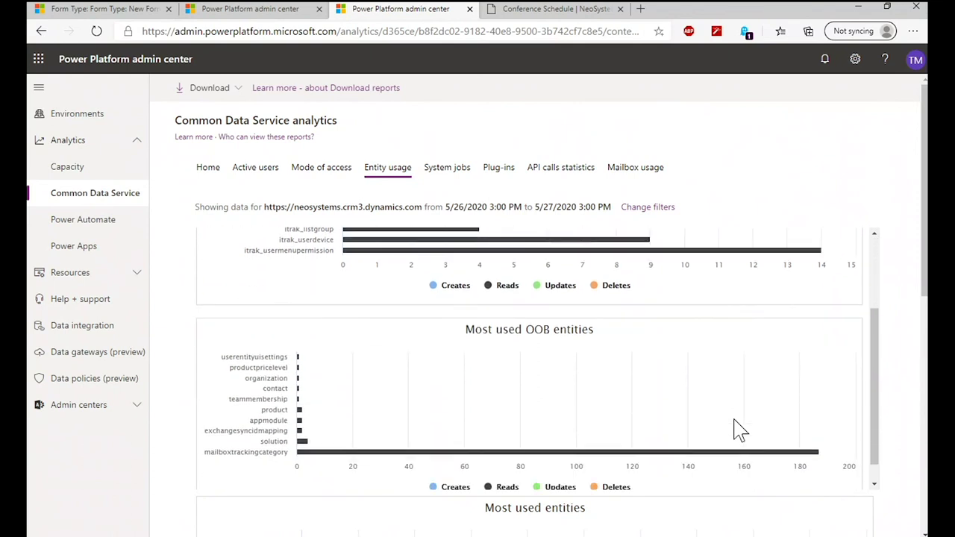
scroll(738, 430, "down", 1)
scroll(739, 431, "up", 4)
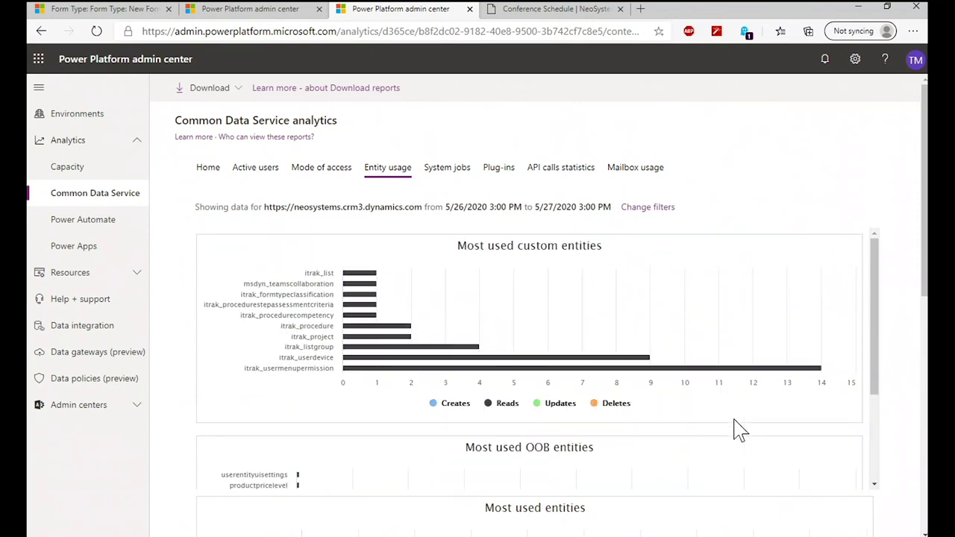
- Examine the System jobs report and check its environment and date-range filter options without applying any change
left_click(453, 179)
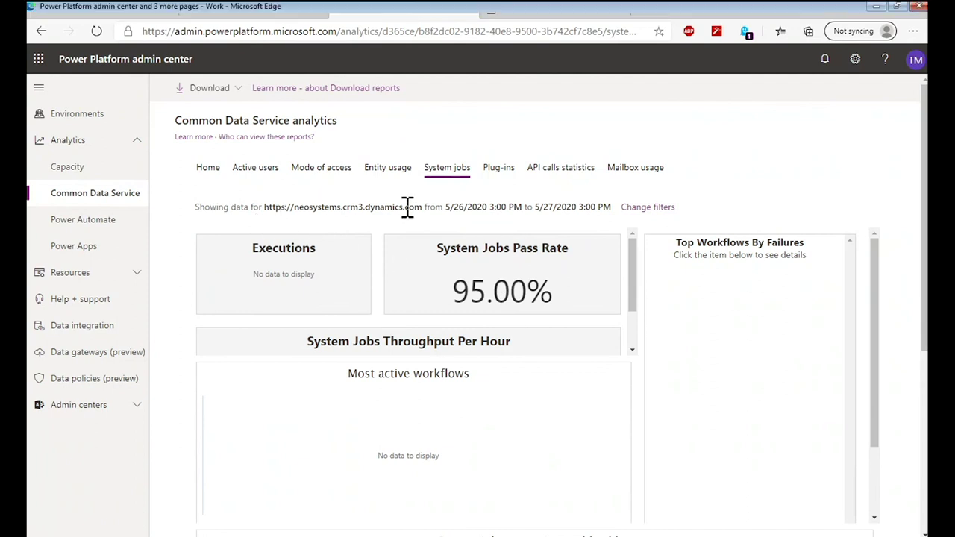
scroll(584, 261, "down", 2)
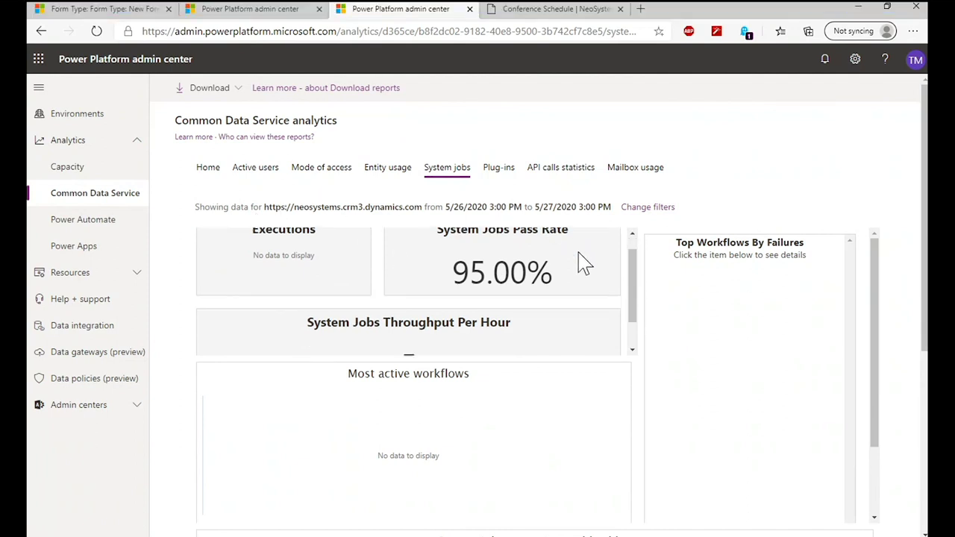
scroll(582, 277, "up", 2)
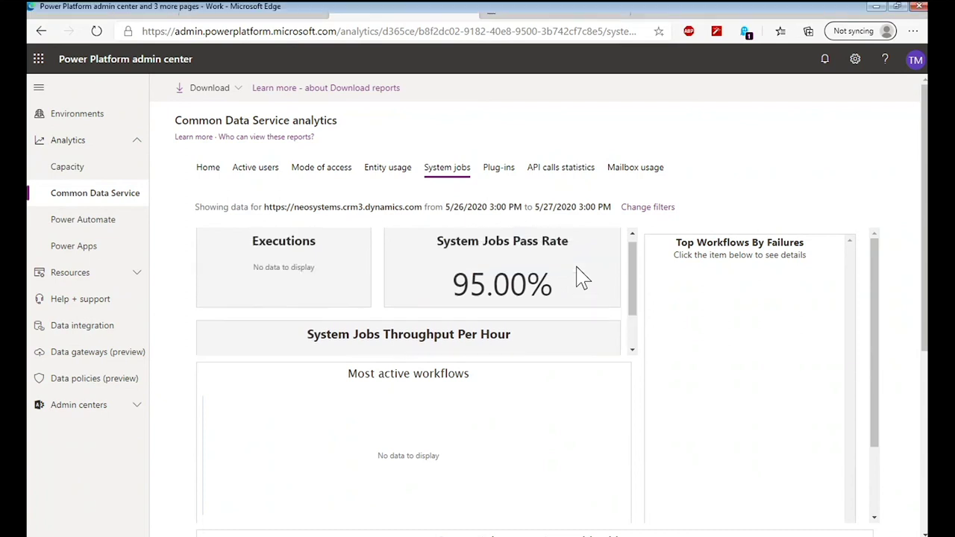
left_click(650, 211)
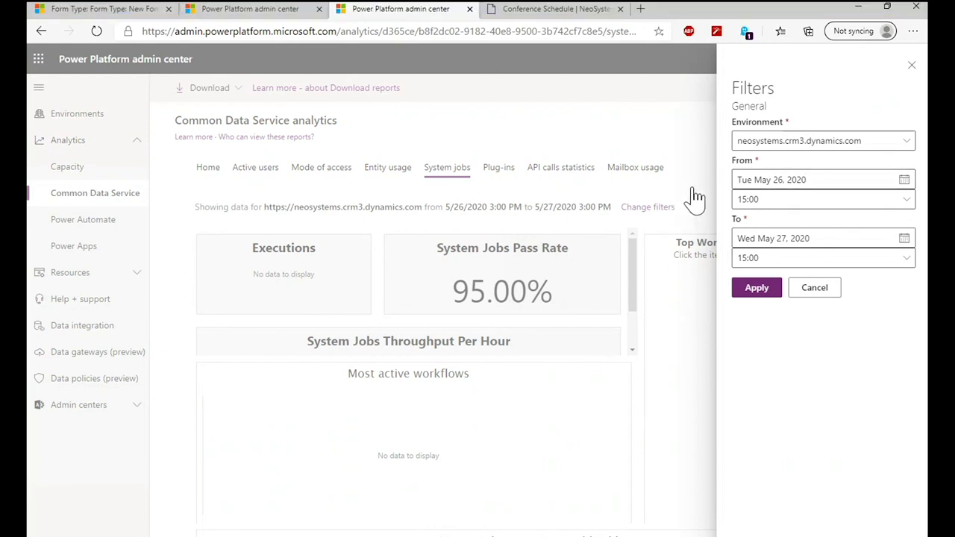
left_click(810, 291)
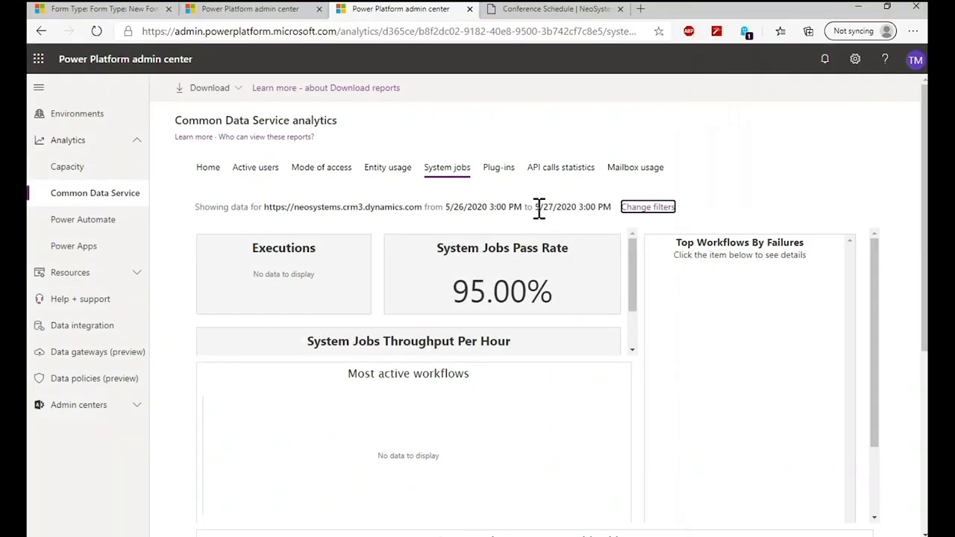
- Examine the Plug-ins report for the most active plug-ins, average execution time and top failures
left_click(502, 181)
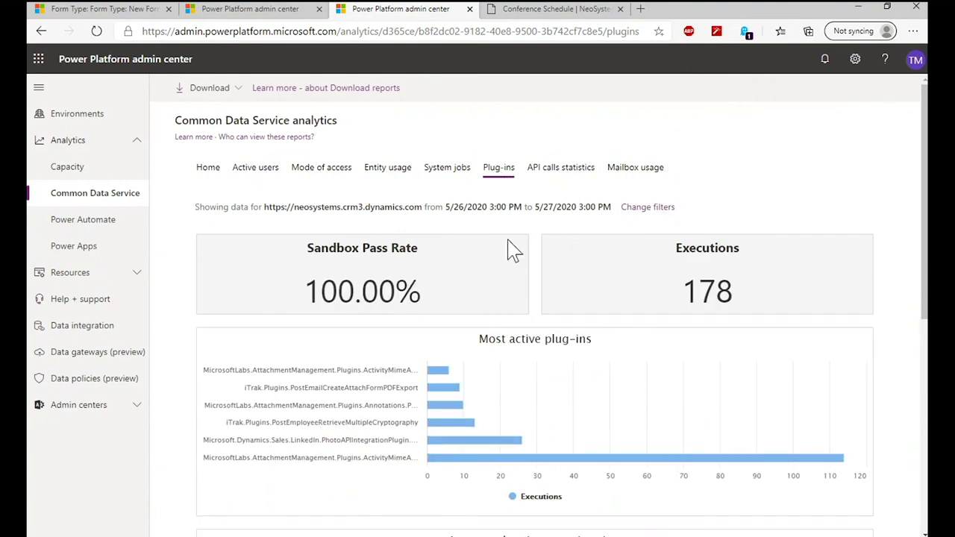
scroll(513, 257, "down", 1)
scroll(513, 257, "down", 5)
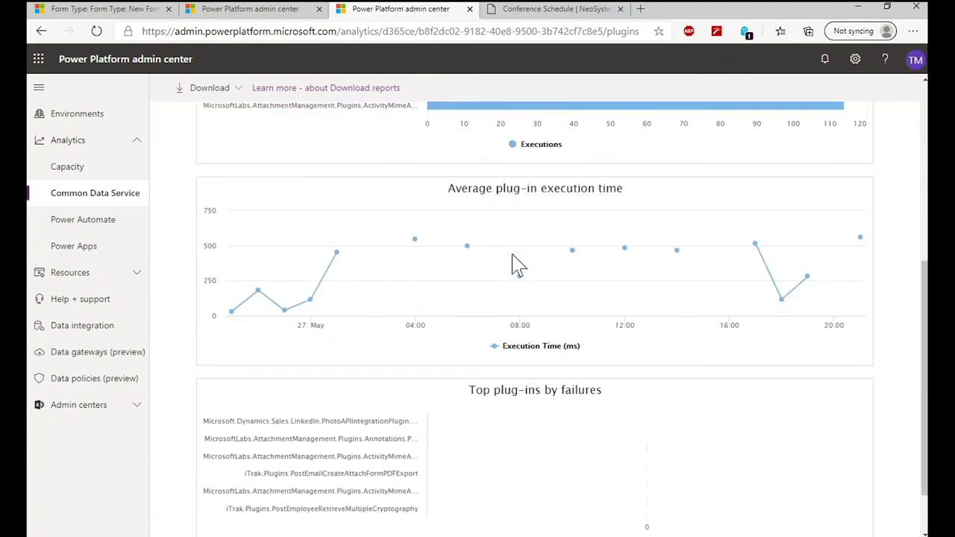
scroll(513, 257, "up", 6)
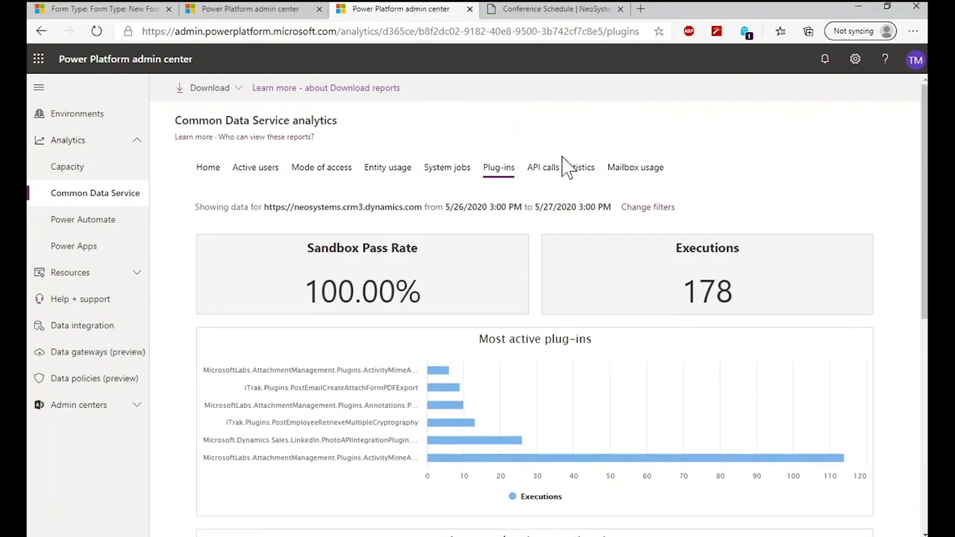
- Examine the API calls statistics report, including the most used API and total API calls charts
left_click(564, 177)
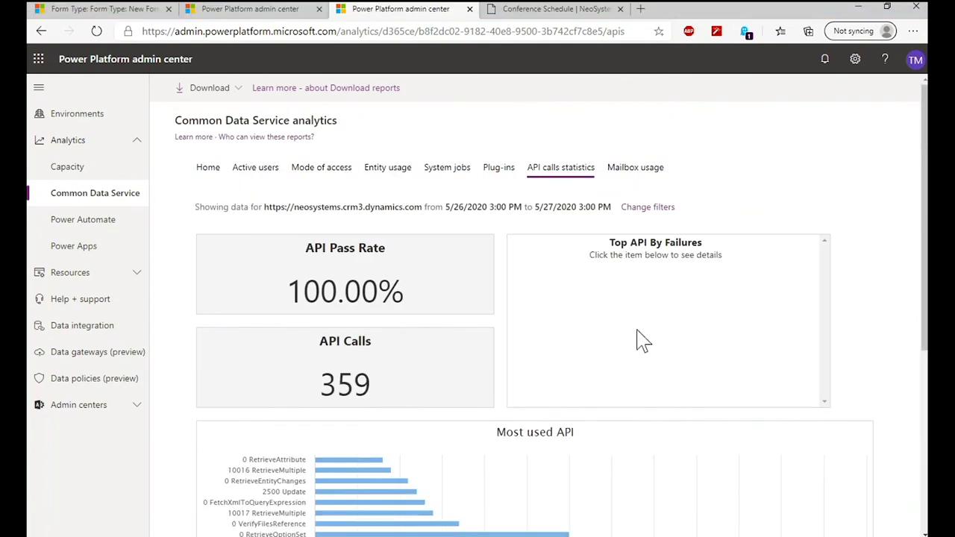
scroll(643, 341, "down", 4)
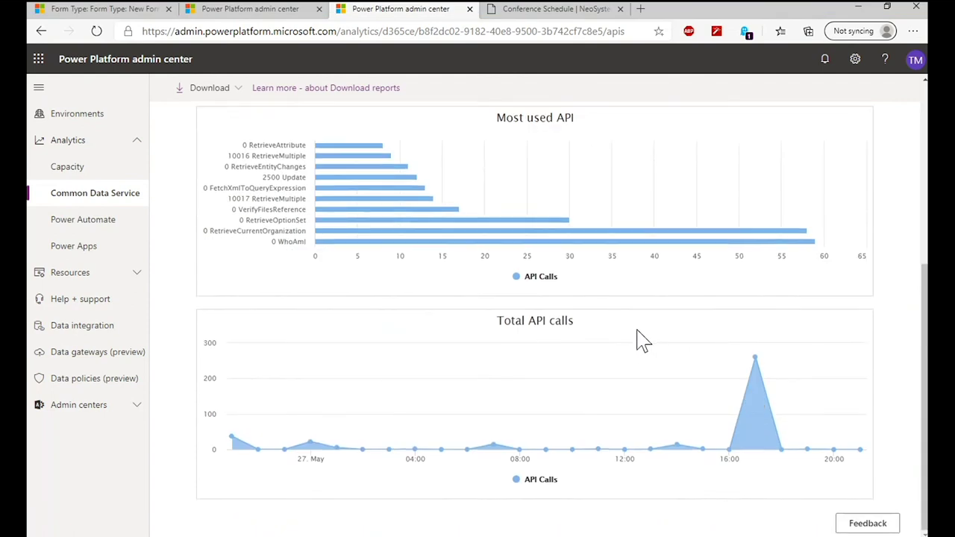
scroll(641, 339, "up", 4)
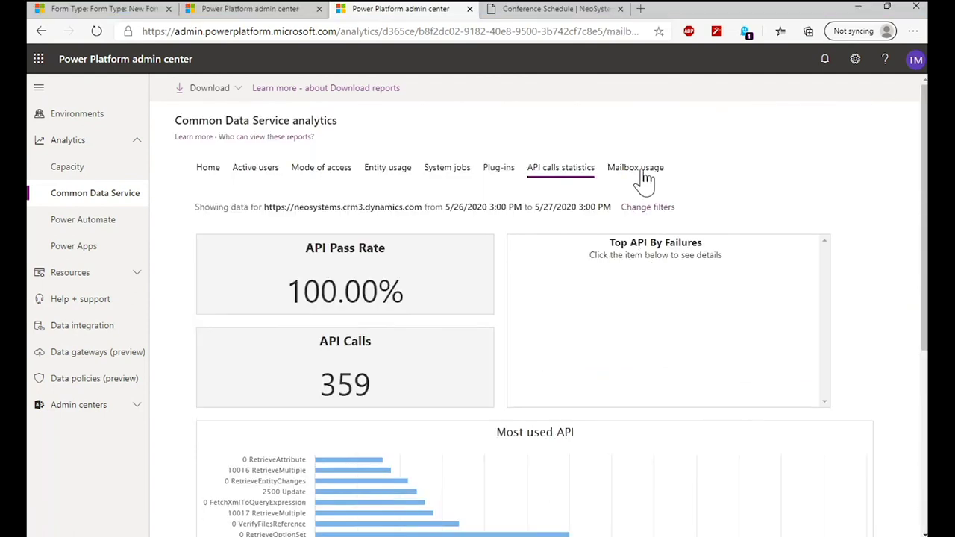
- Examine the Mailbox usage report for mailbox details by geo, server type, exchange configuration, configuration errors and usage
left_click(644, 174)
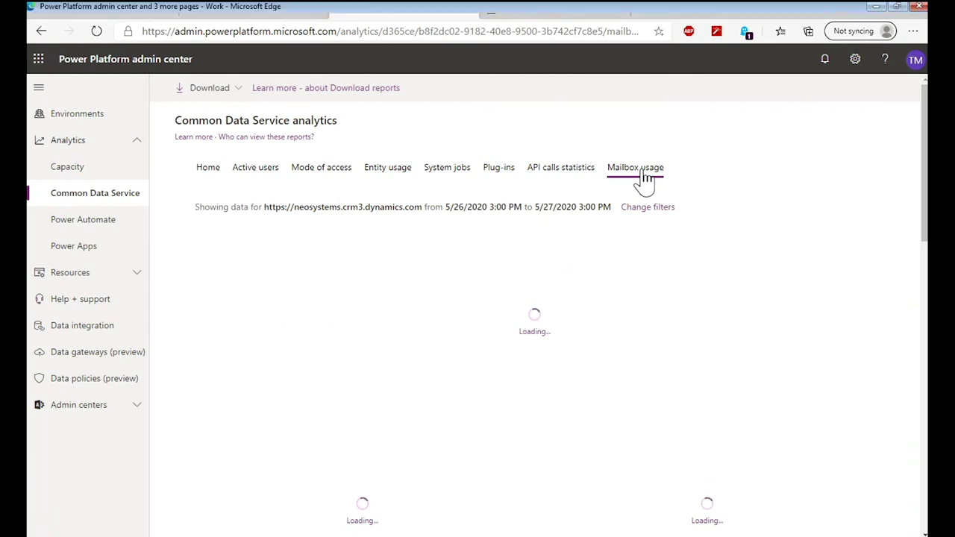
mouse_move(790, 313)
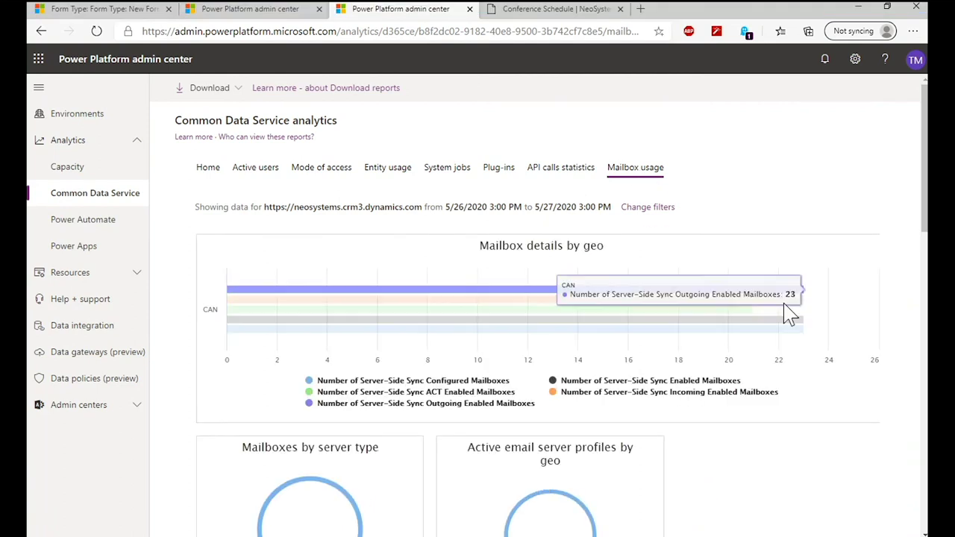
scroll(776, 396, "down", 4)
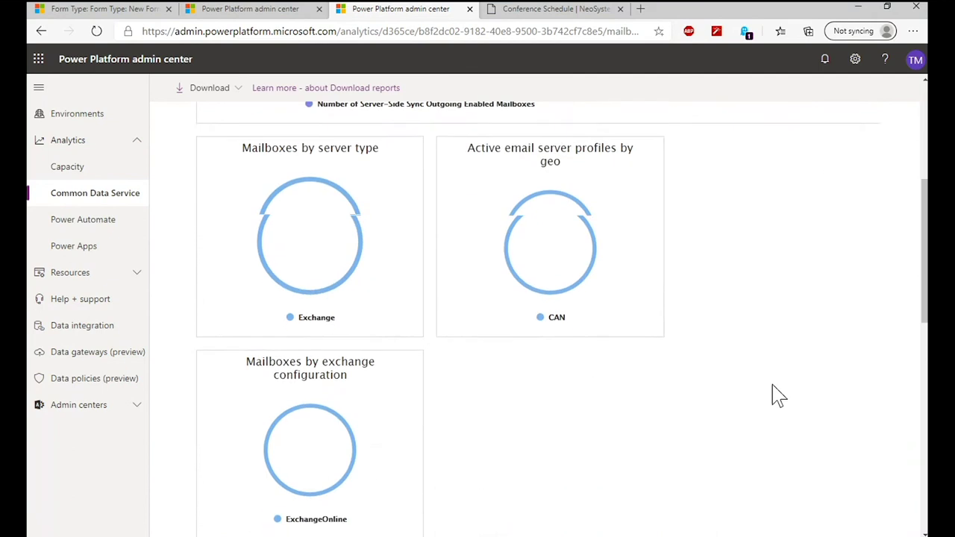
scroll(778, 395, "down", 3)
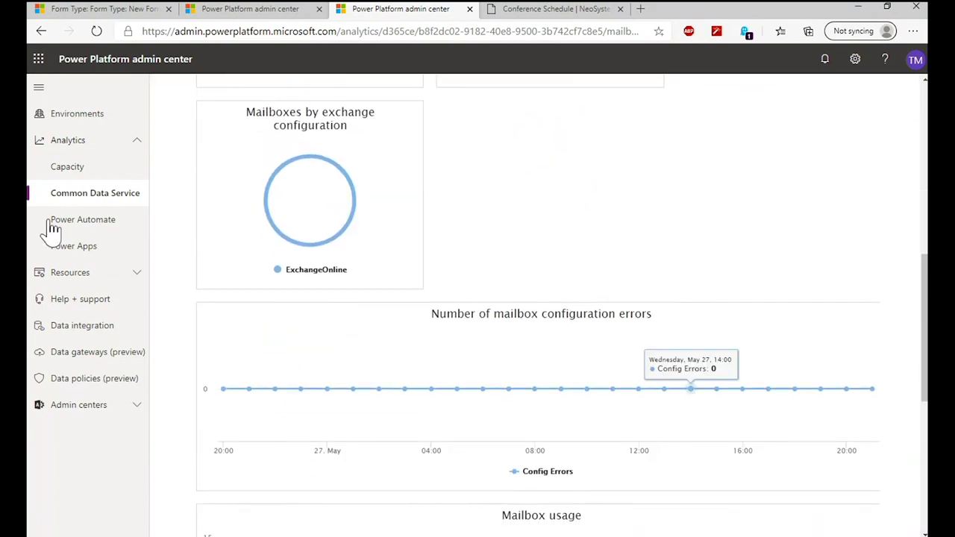
scroll(221, 314, "down", 3)
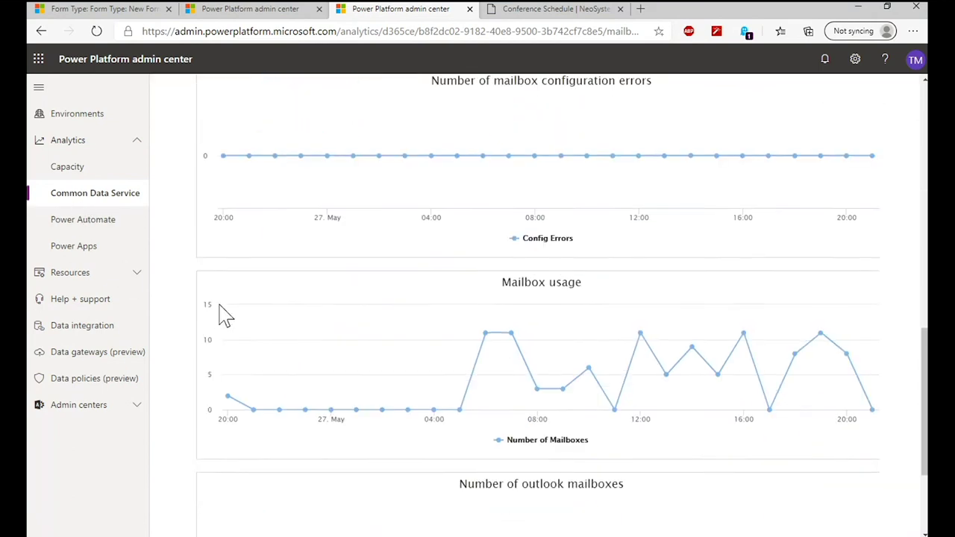
scroll(222, 314, "down", 2)
- Show the Power Automate analytics, followed by the Power Apps analytics
left_click(82, 223)
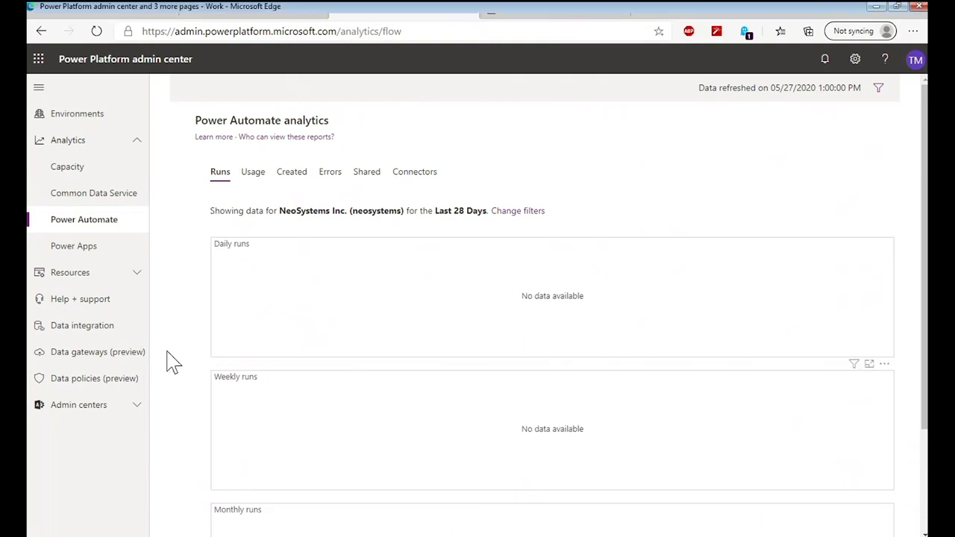
left_click(89, 250)
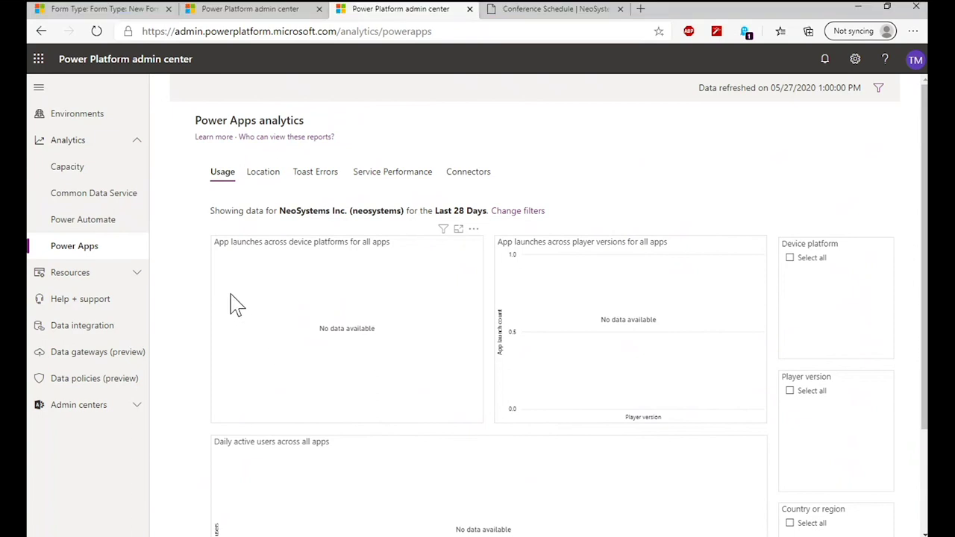
- Open the ITRAK demo environment's settings and expand the Product, Business, Users + permissions, and Audit and logs groups to examine their options
left_click(231, 10)
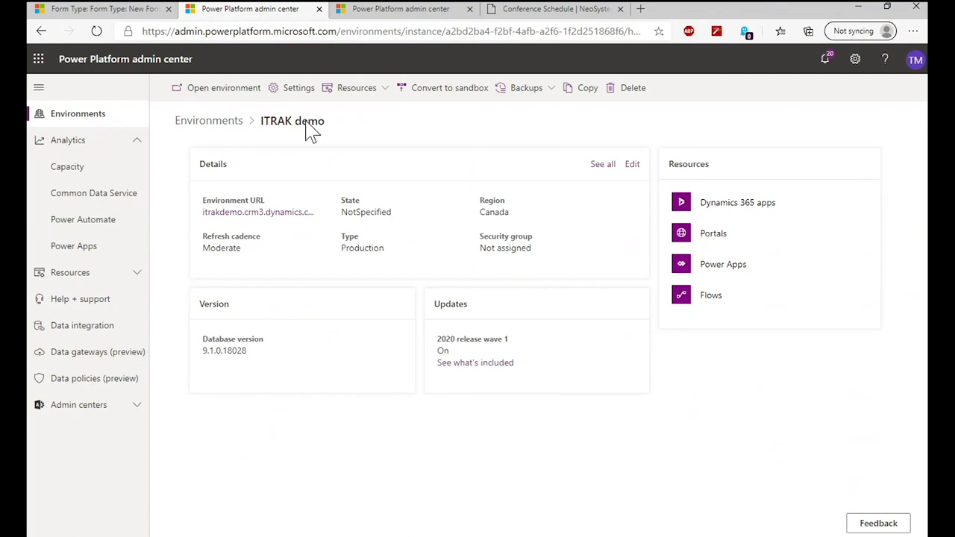
left_click(299, 90)
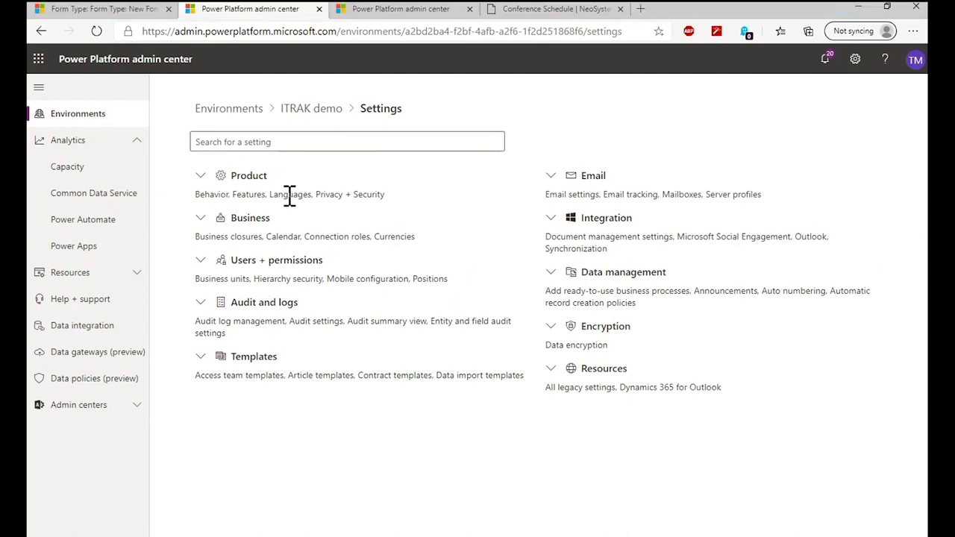
left_click(201, 177)
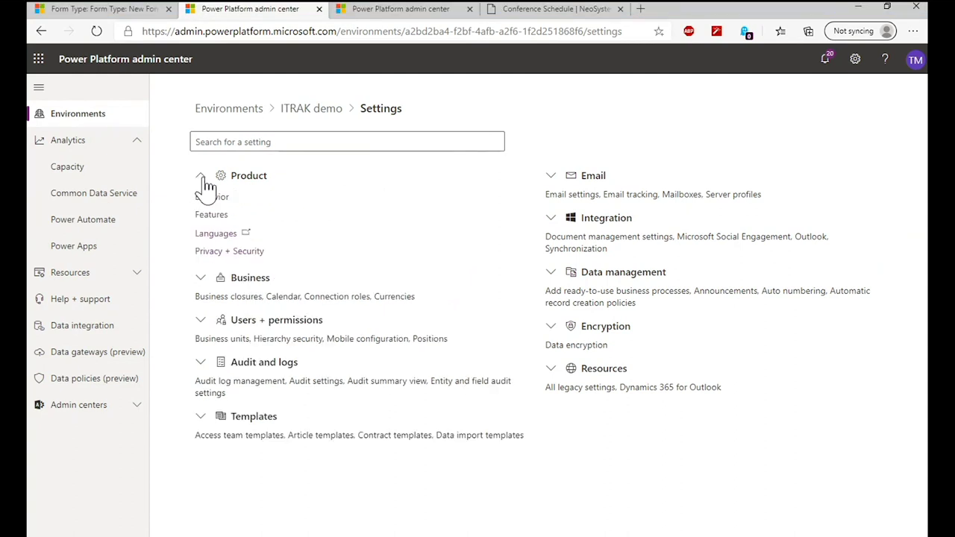
left_click(203, 288)
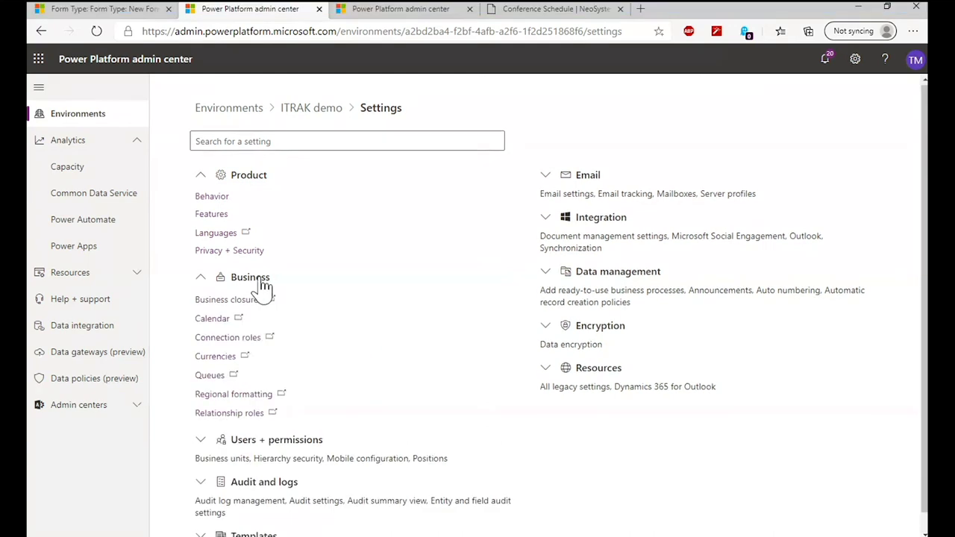
scroll(264, 286, "down", 1)
left_click(203, 429)
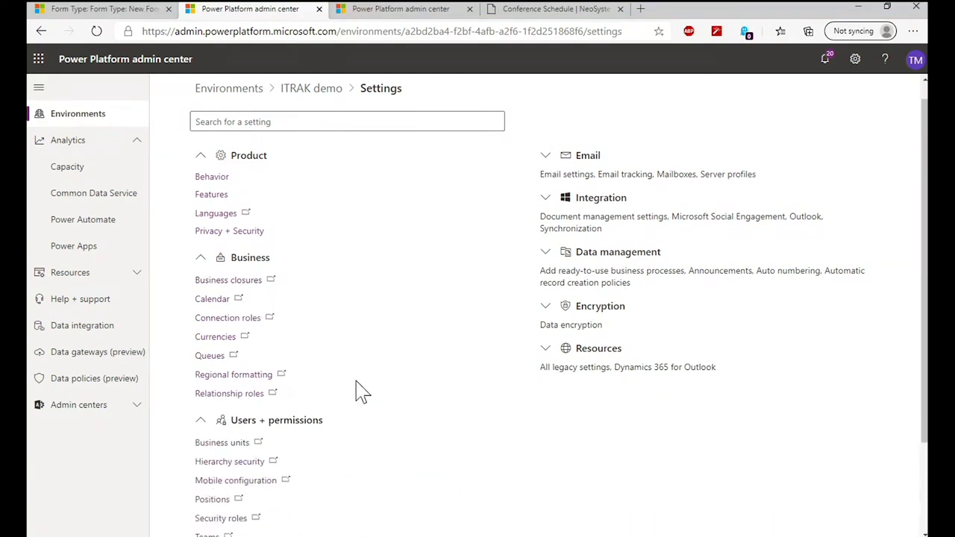
scroll(358, 390, "down", 3)
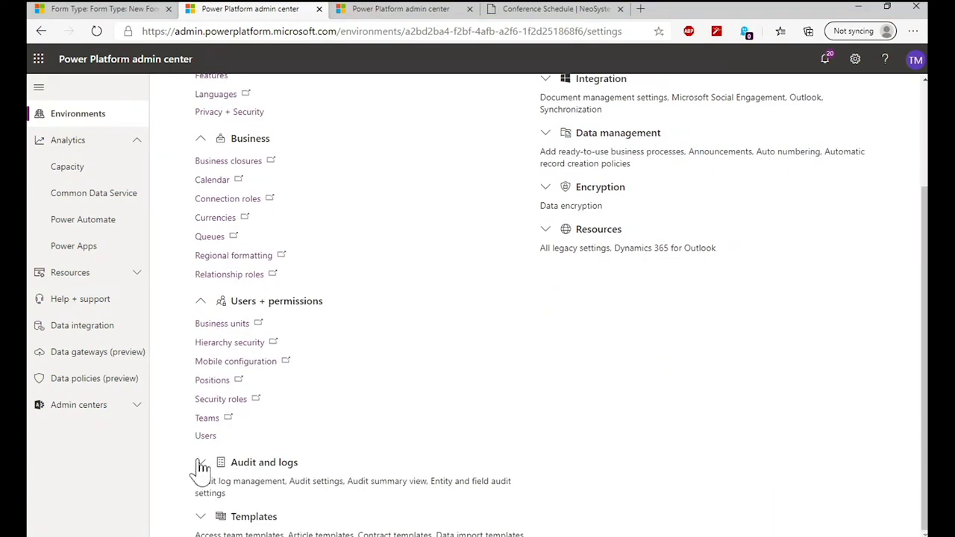
left_click(202, 463)
scroll(379, 396, "down", 2)
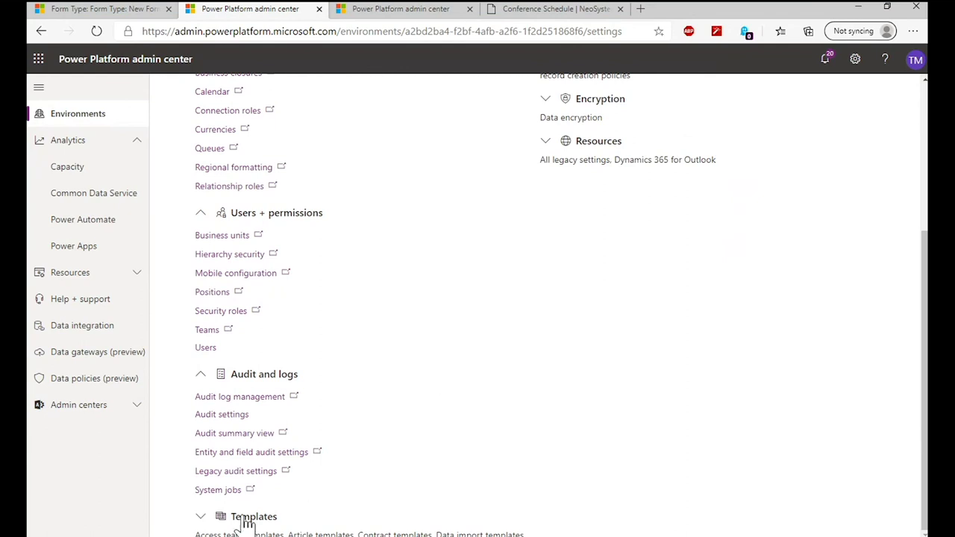
scroll(646, 384, "up", 5)
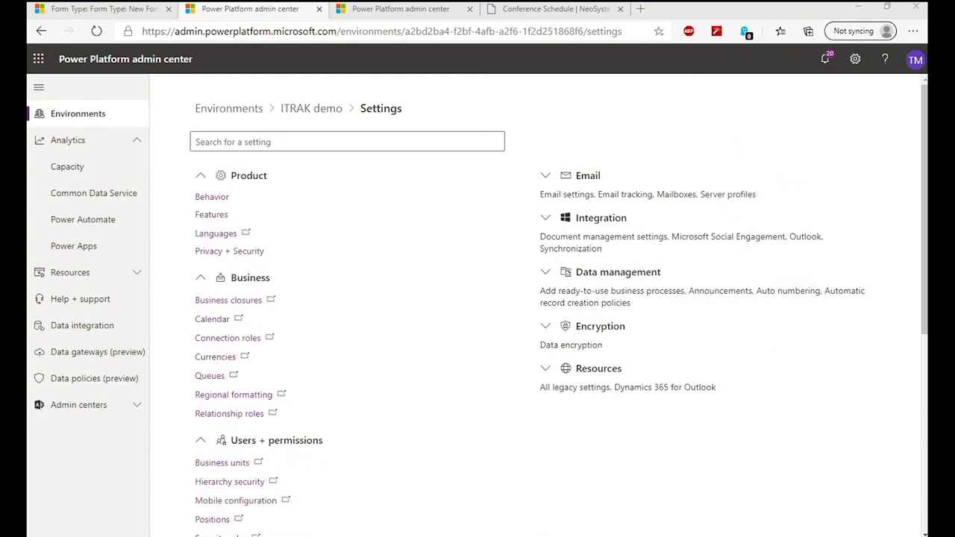
key("alt+Tab")
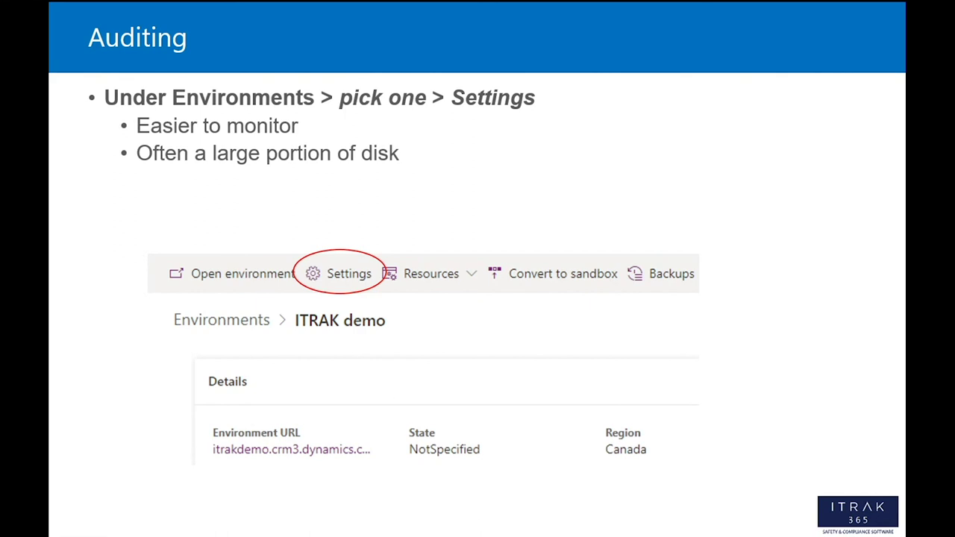
left_click(401, 366)
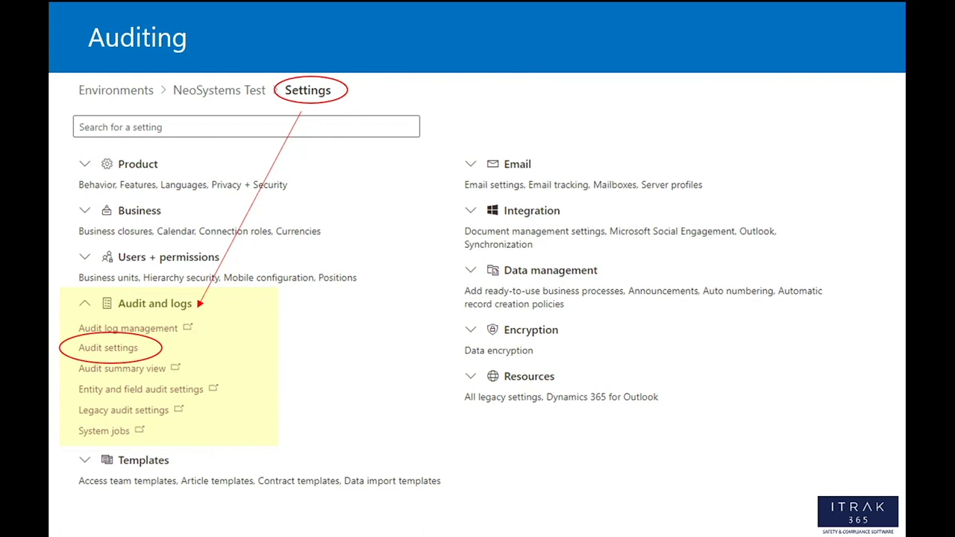
key("Right")
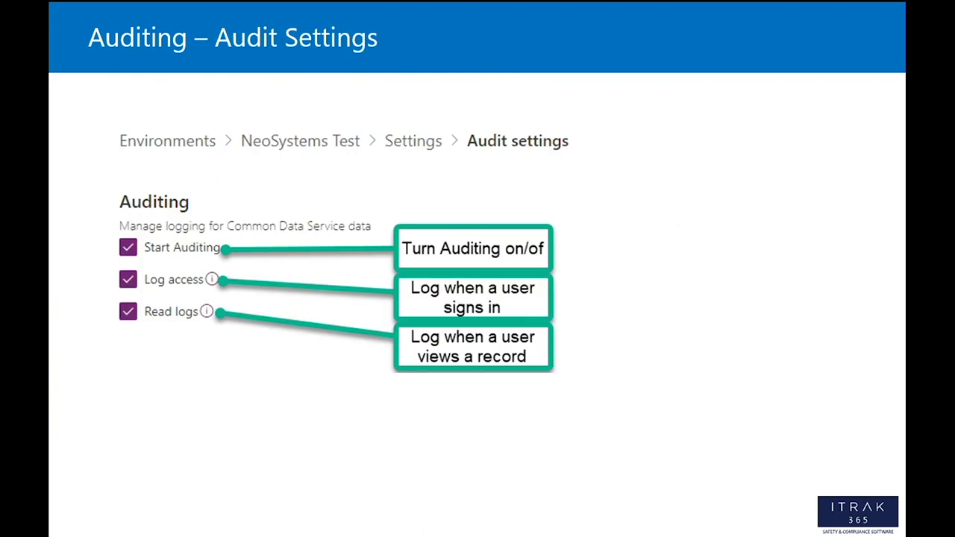